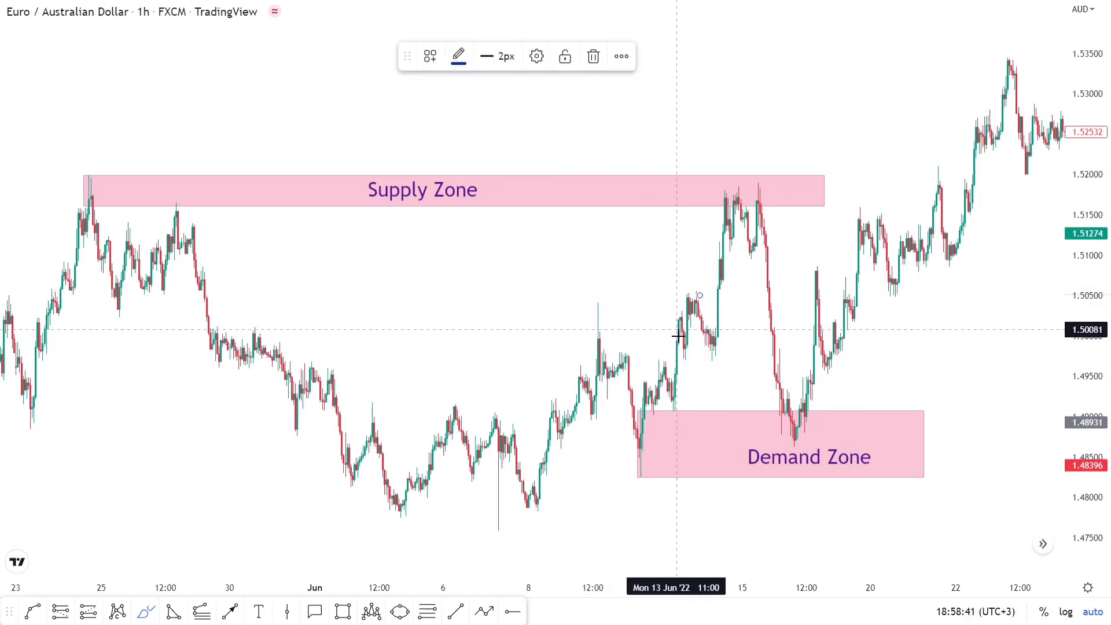
Circle with the Brush the pullback above the demand zone, the consolidation before it, and the rally leaving it after 15 June.
mouse_move(696, 296)
mouse_down()
mouse_move(712, 342)
mouse_move(718, 321)
mouse_move(697, 297)
mouse_up()
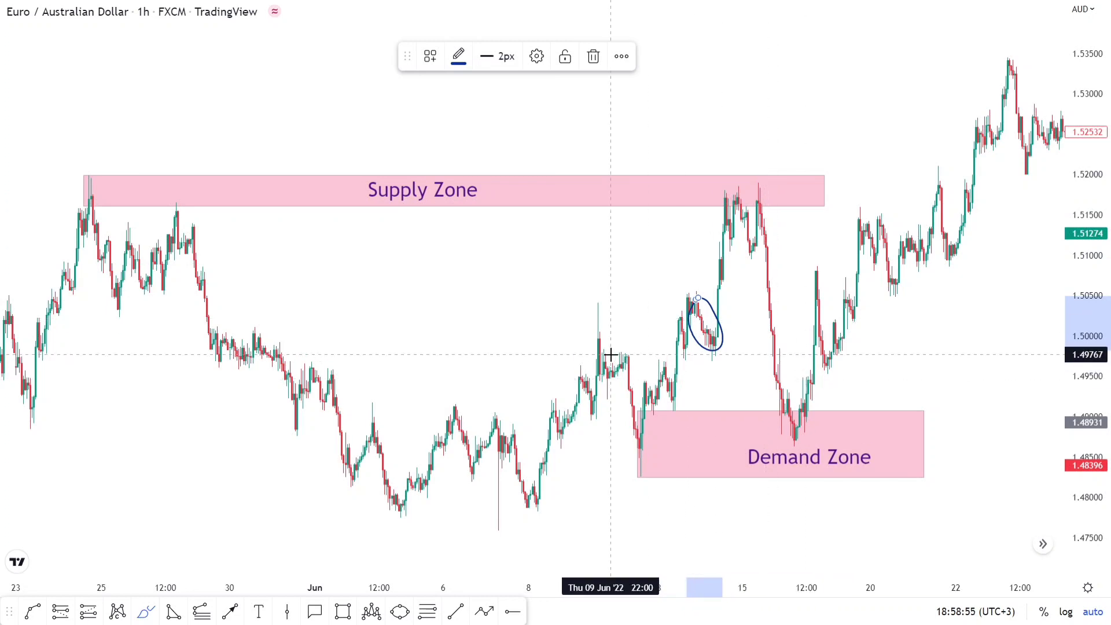
mouse_move(606, 396)
mouse_down()
mouse_move(639, 364)
mouse_move(626, 347)
mouse_move(602, 365)
mouse_up()
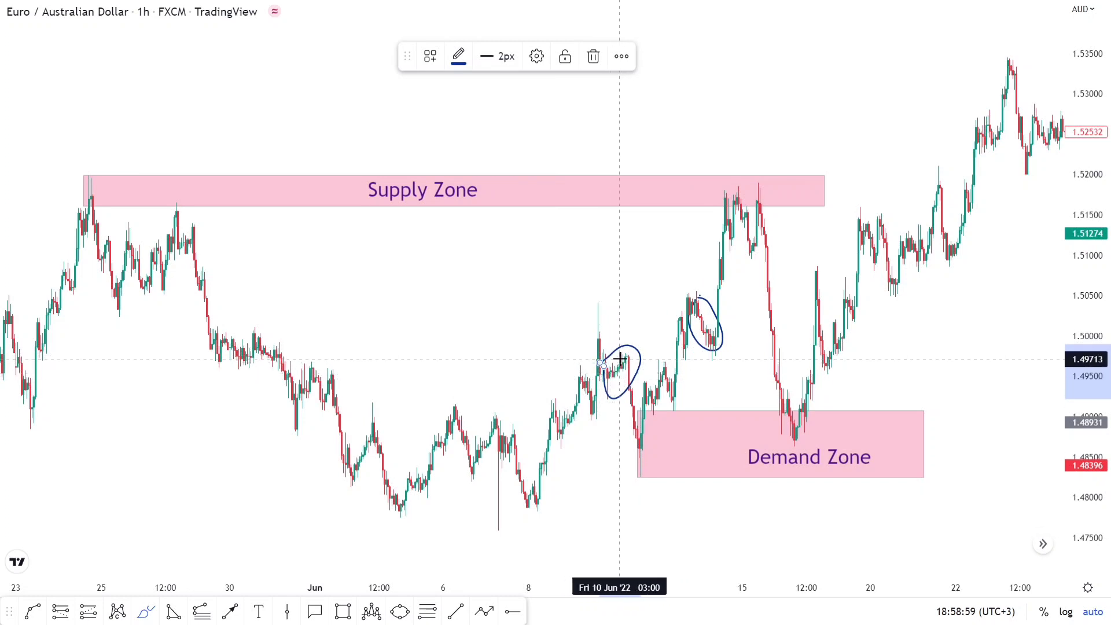
mouse_move(805, 421)
mouse_down()
mouse_move(822, 419)
mouse_move(841, 315)
mouse_move(800, 275)
mouse_move(792, 408)
mouse_move(804, 424)
mouse_up()
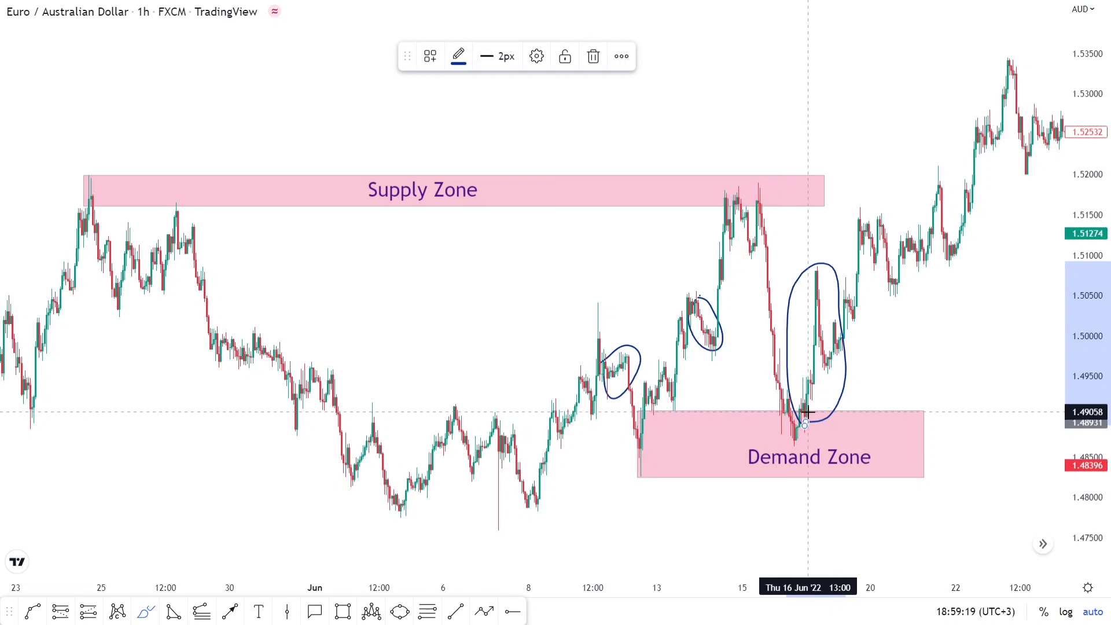
Delete the three brush circles from the EUR/AUD chart and leave the Brush tool.
key(Delete)
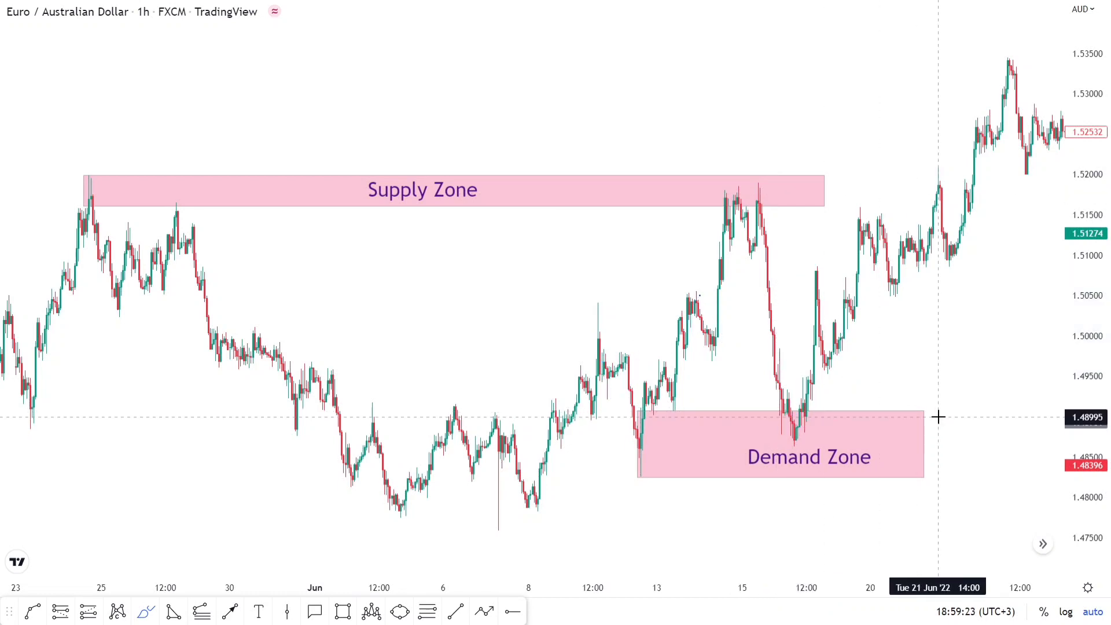
right_click(972, 376)
click(885, 335)
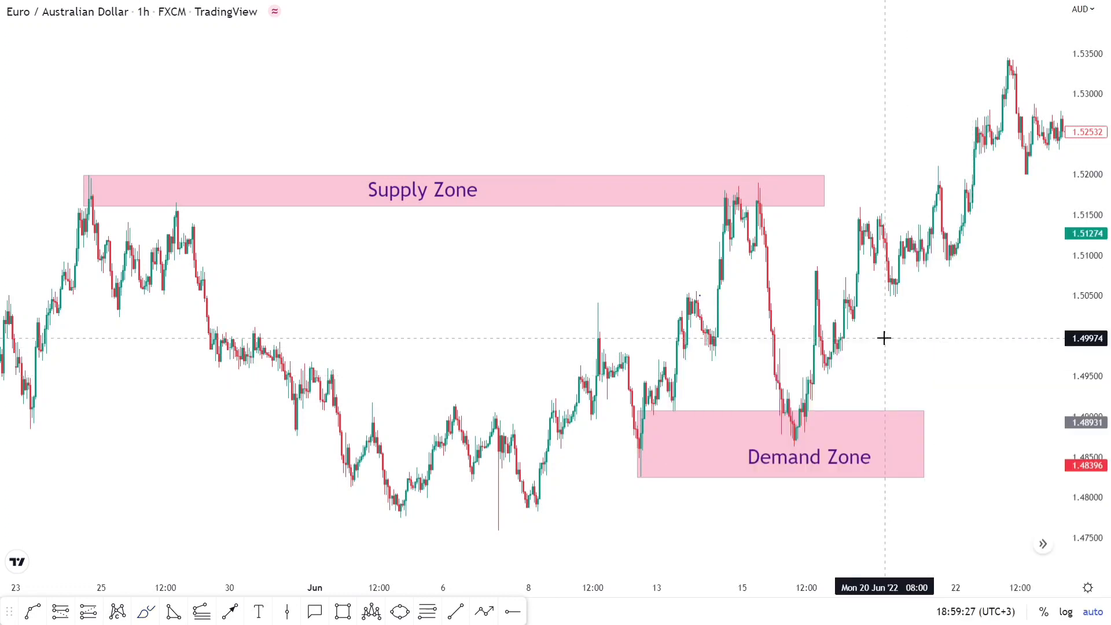
click(796, 413)
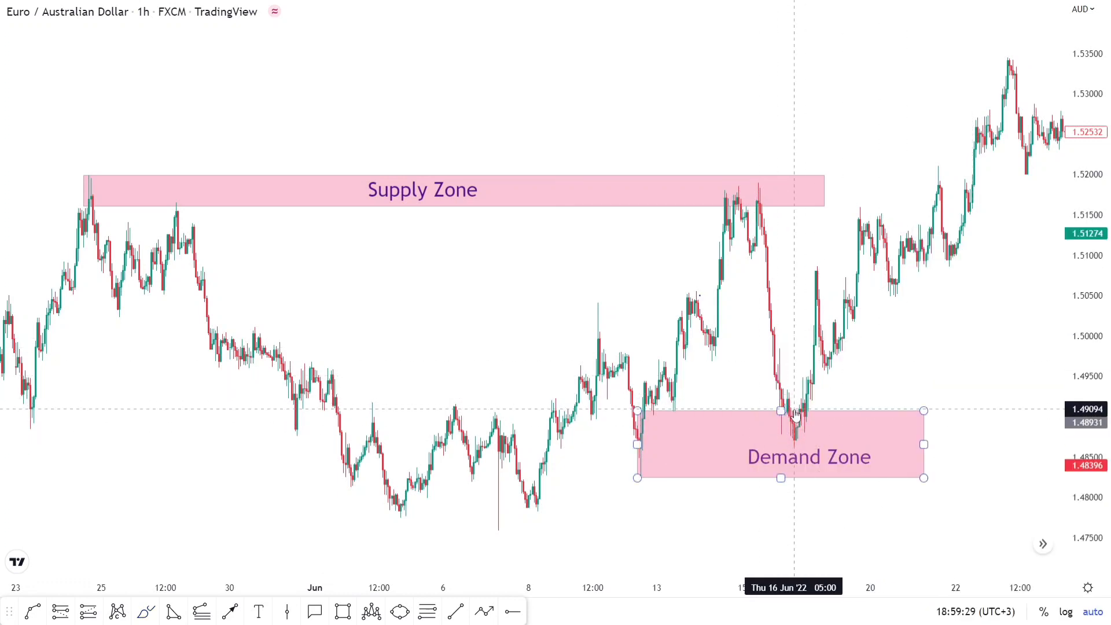
click(808, 408)
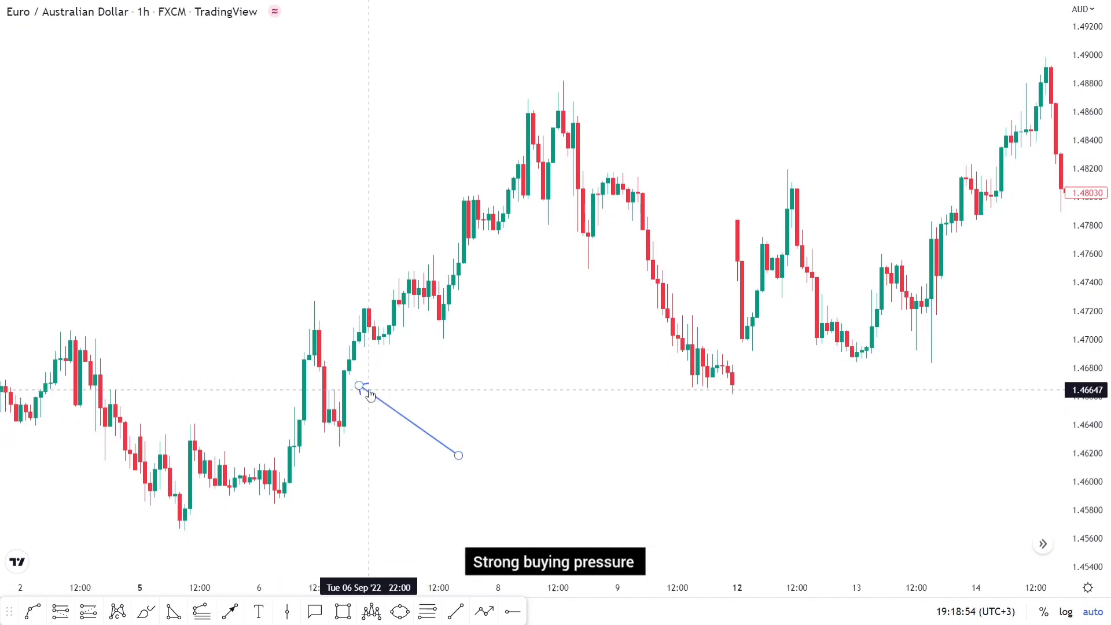
Draw a demand zone rectangle over the bullish candle, from 6 Sep 17:00 at 1.46783 to 12 Sep 14:00 at 1.46375.
click(343, 611)
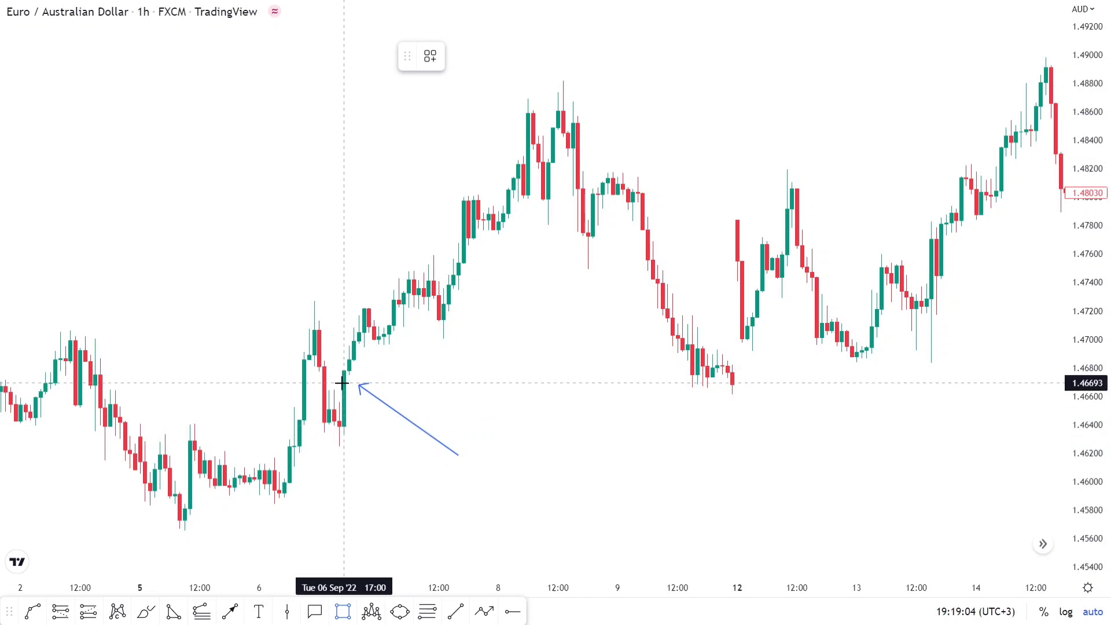
scroll(341, 379, up, 3)
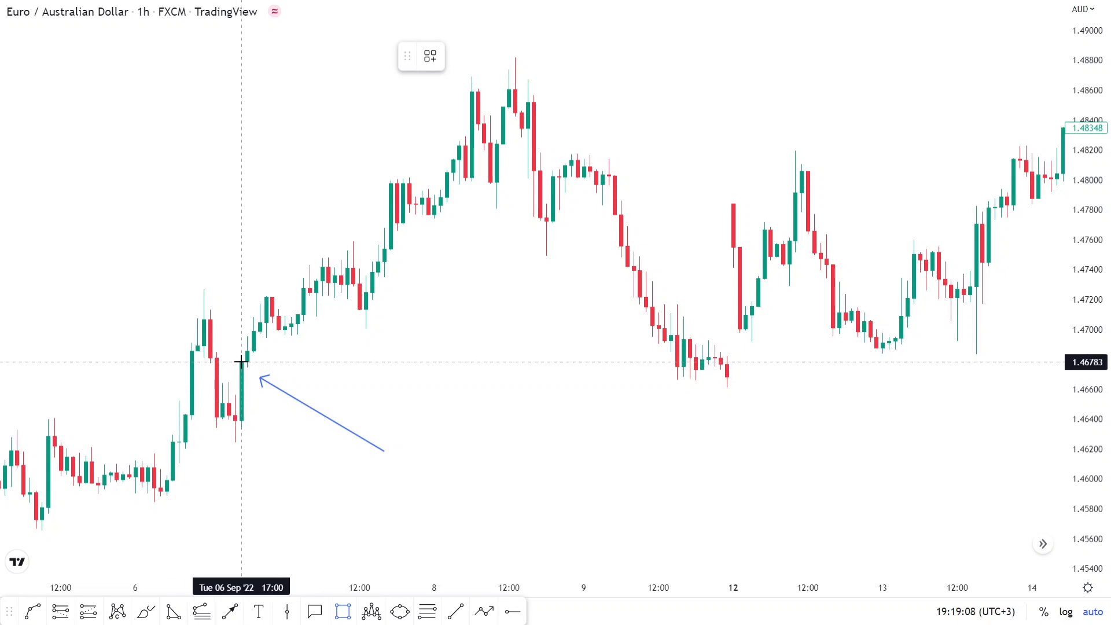
mouse_move(241, 361)
mouse_down()
mouse_move(237, 426)
mouse_move(637, 434)
mouse_move(821, 423)
mouse_up()
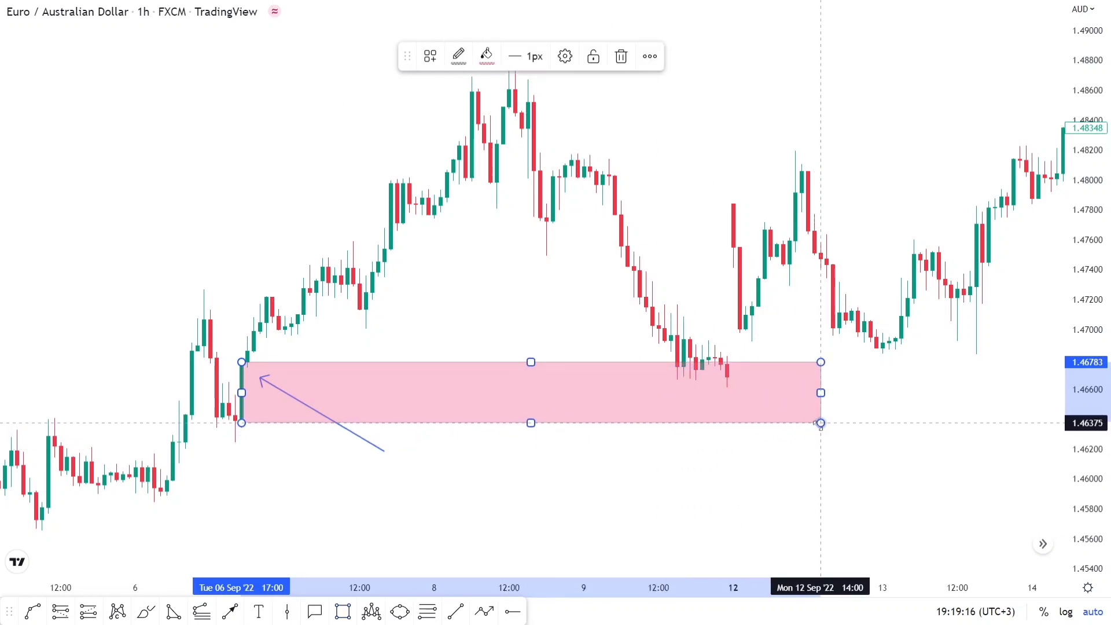
click(794, 466)
scroll(795, 466, down, 2)
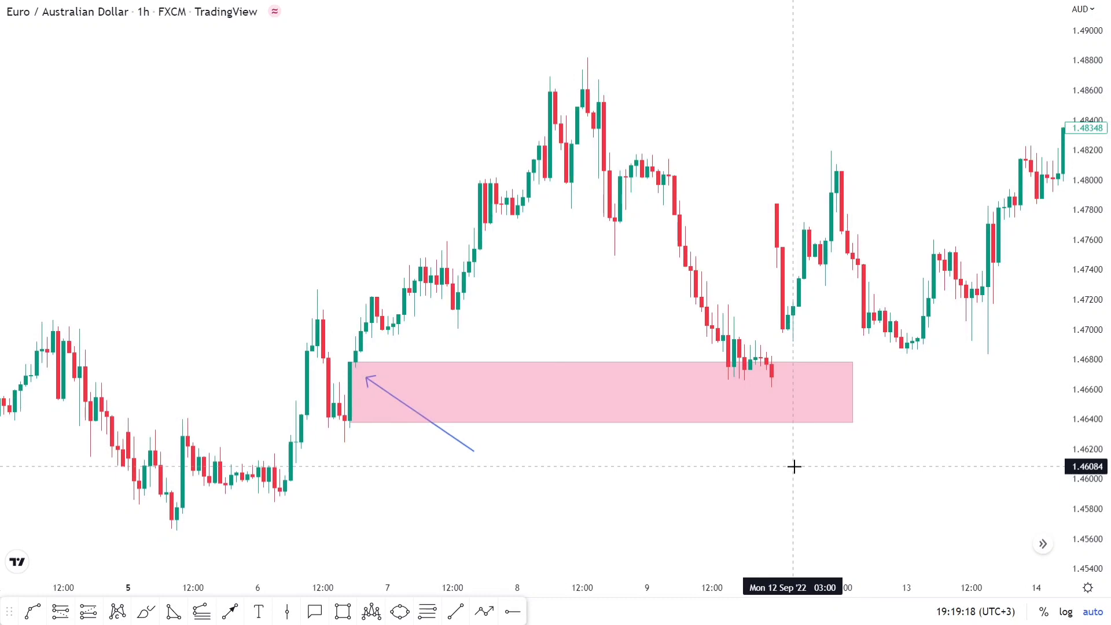
scroll(795, 467, down, 2)
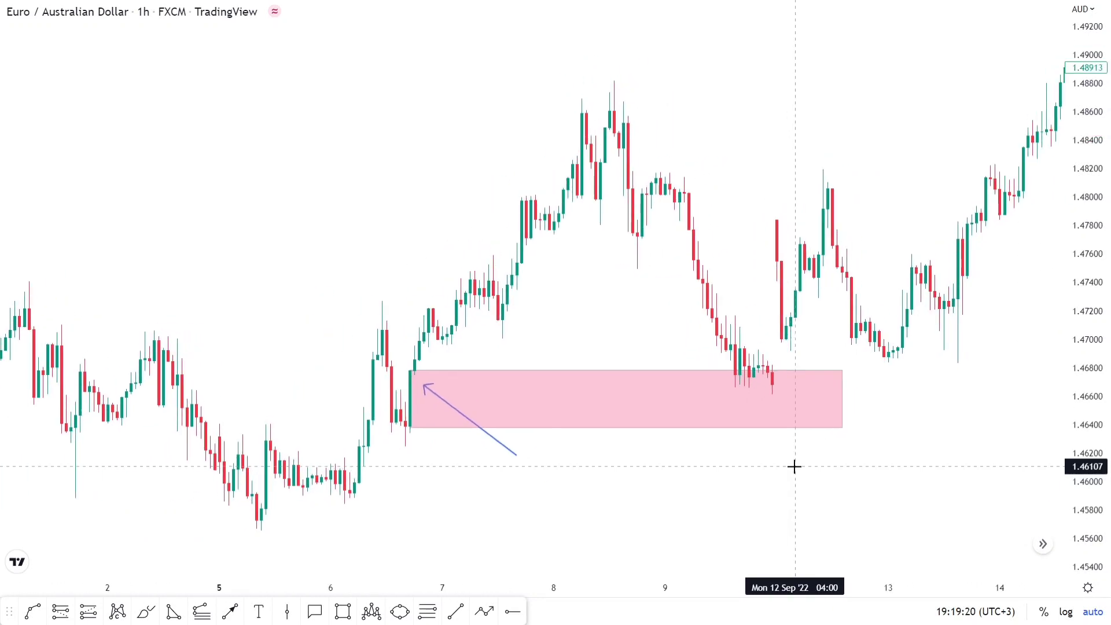
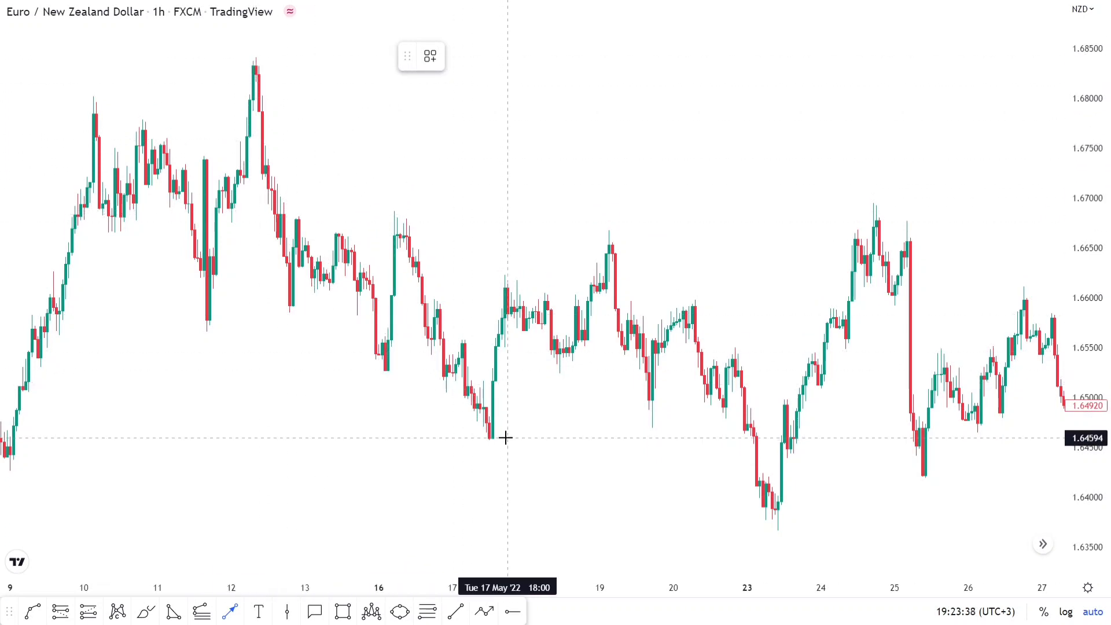
Draw an arrow on the EUR/NZD chart along the 16–17 May decline, re-aimed from about 1.6658 down to about 1.6496.
click(465, 214)
click(425, 287)
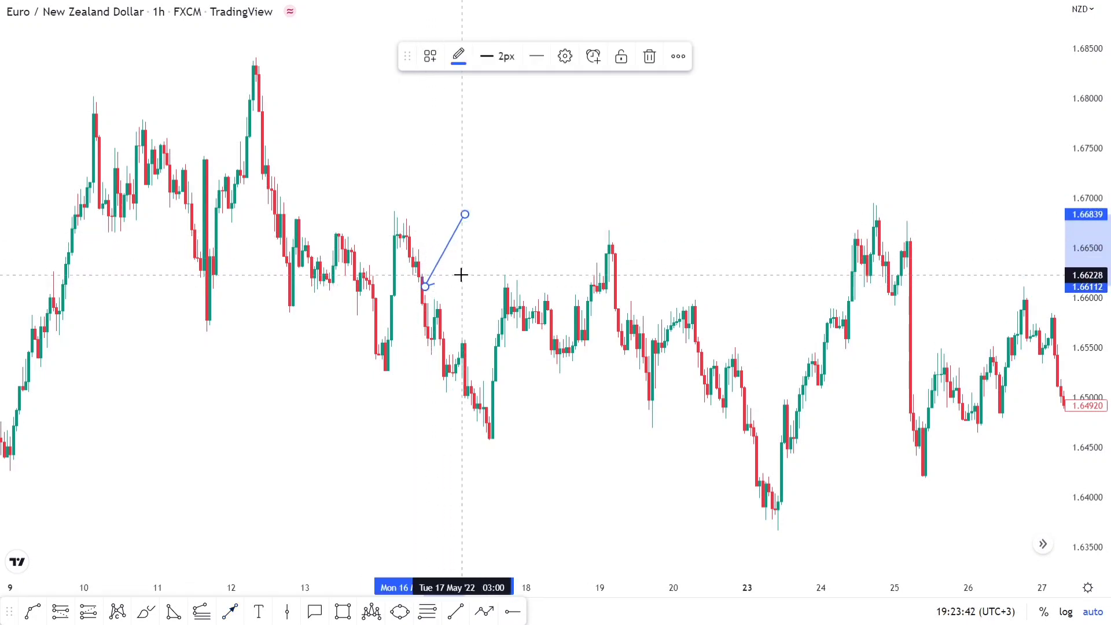
click(460, 269)
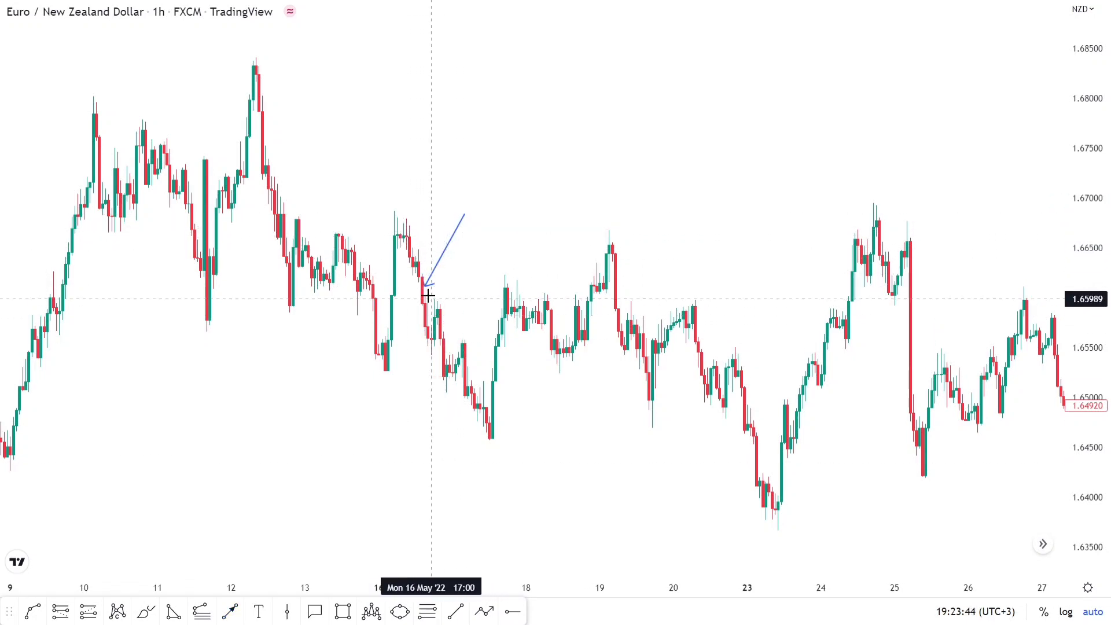
drag(425, 286, 484, 401)
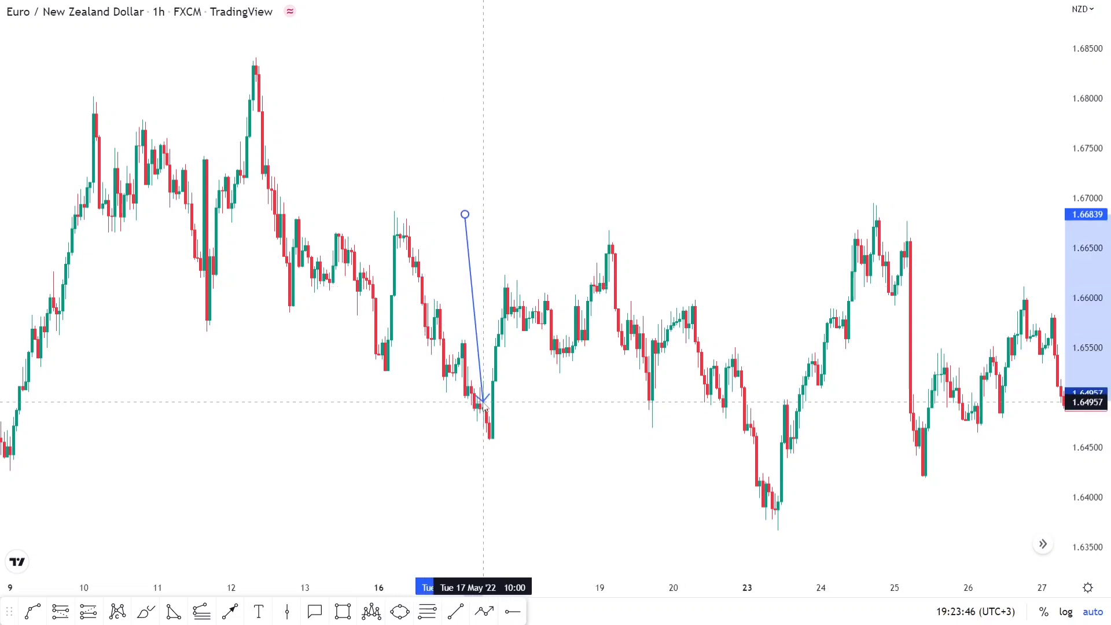
drag(466, 213, 428, 239)
click(481, 337)
drag(480, 338, 518, 297)
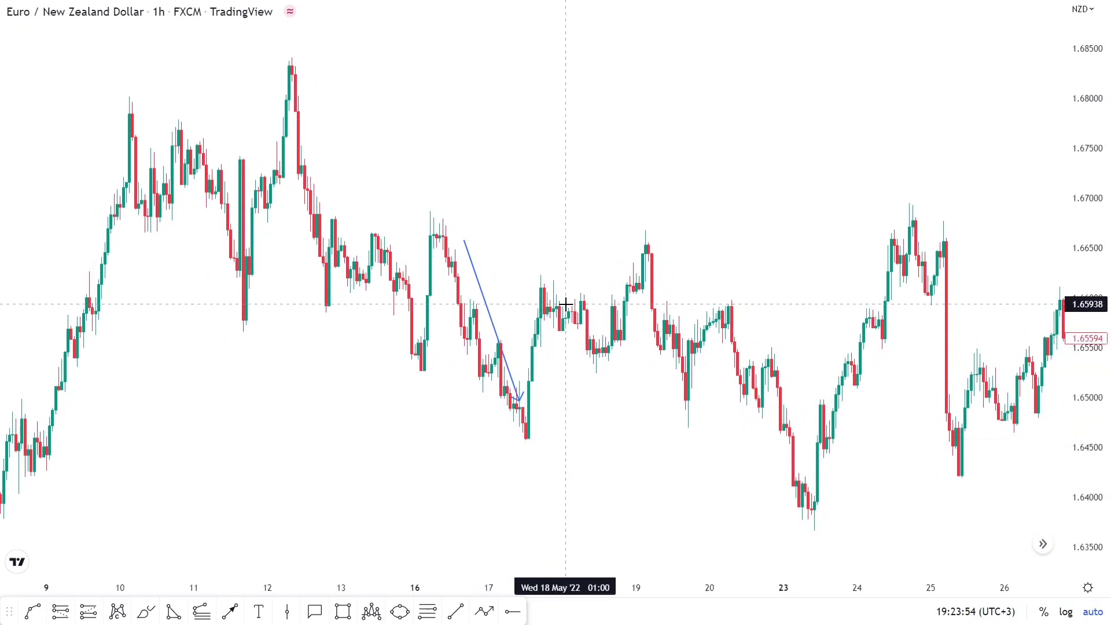
Delete the arrow drawn along the 16–17 May decline.
click(487, 311)
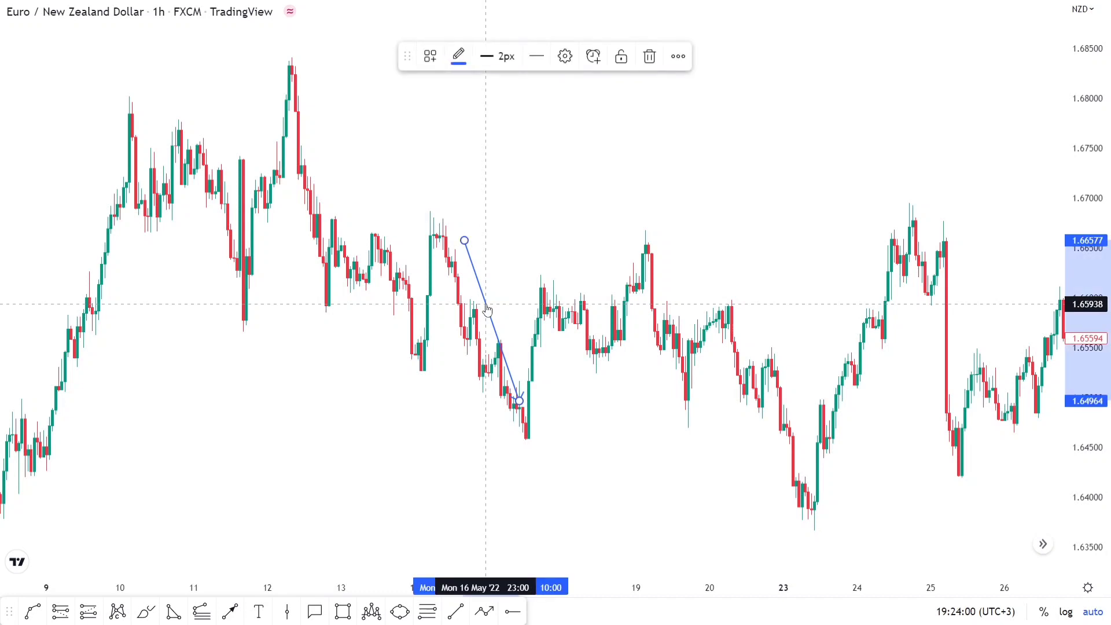
key(Delete)
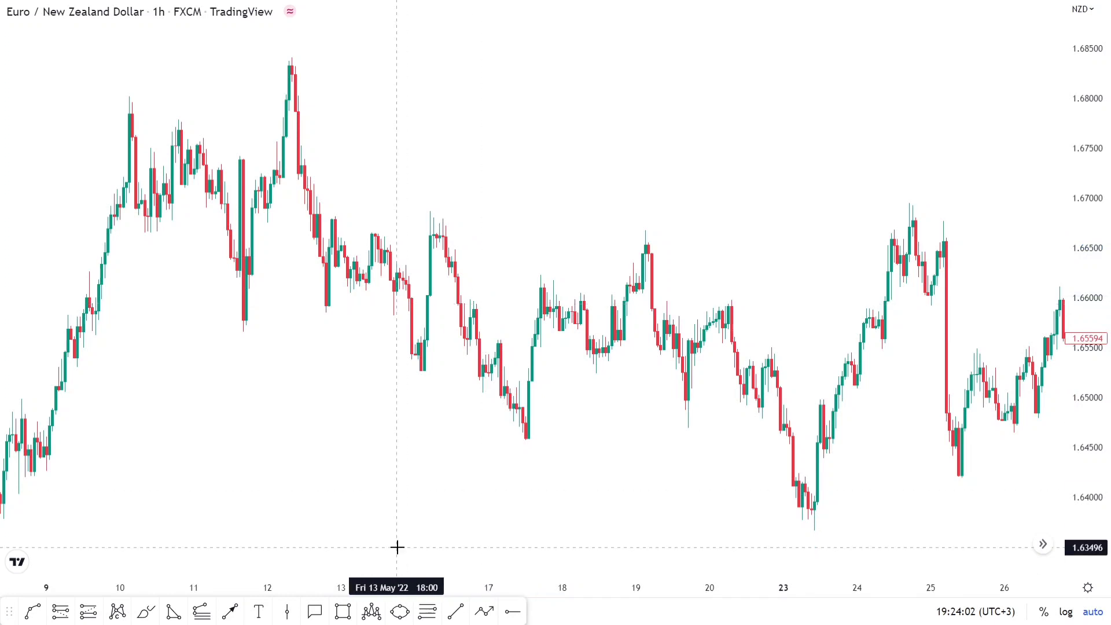
Draw a supply zone rectangle from 16 May 10:00 at 1.66752 to about 19 May at about 1.6635.
click(344, 611)
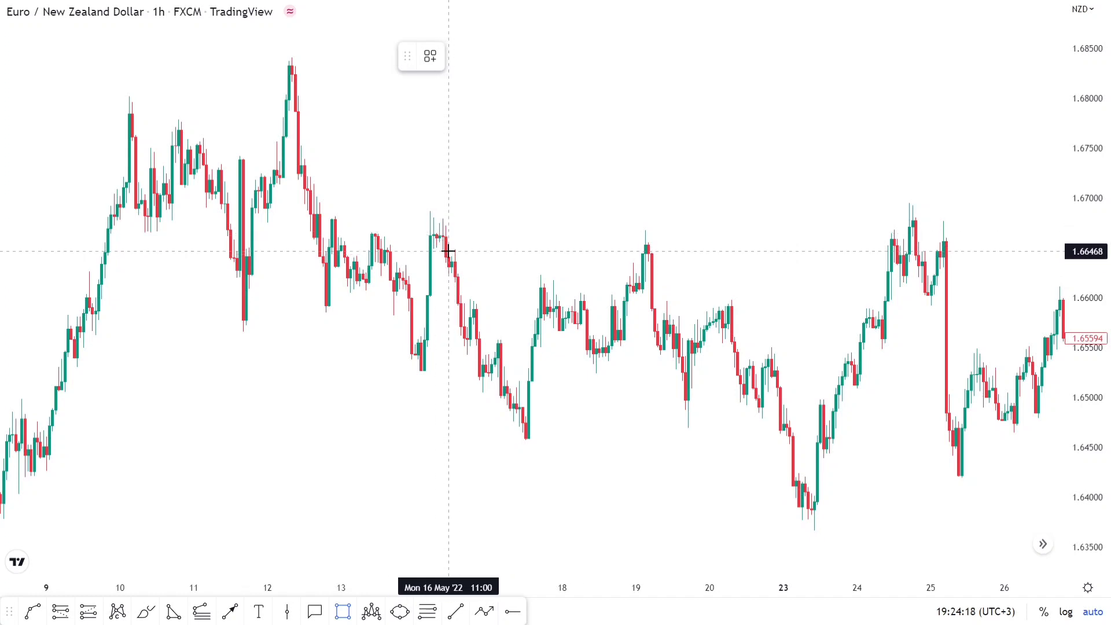
scroll(446, 252, up, 2)
scroll(449, 251, left, 2)
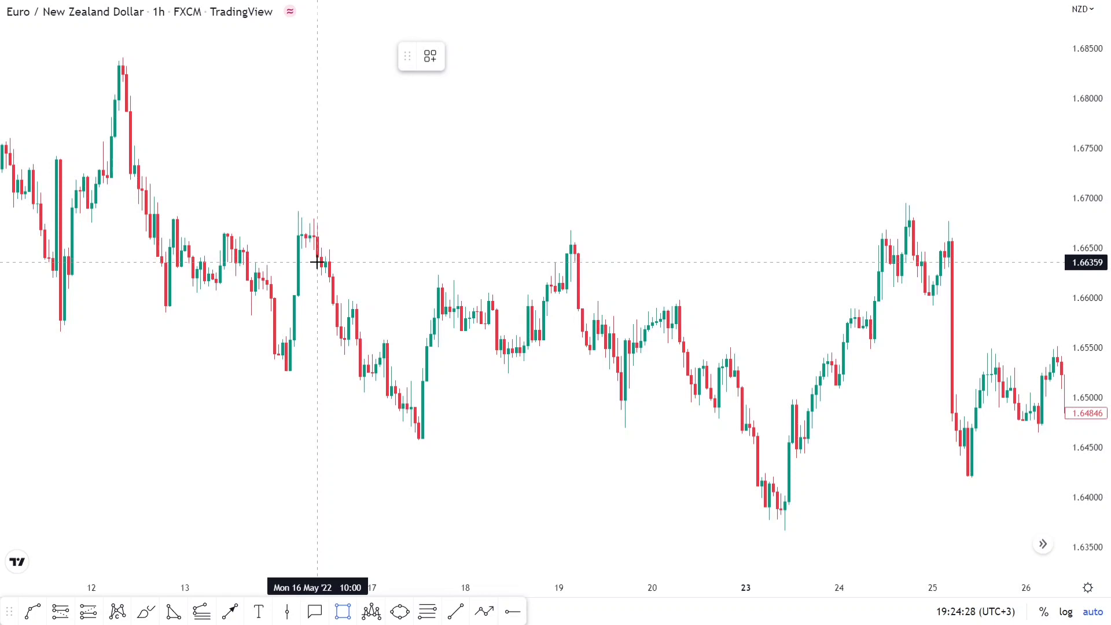
click(317, 223)
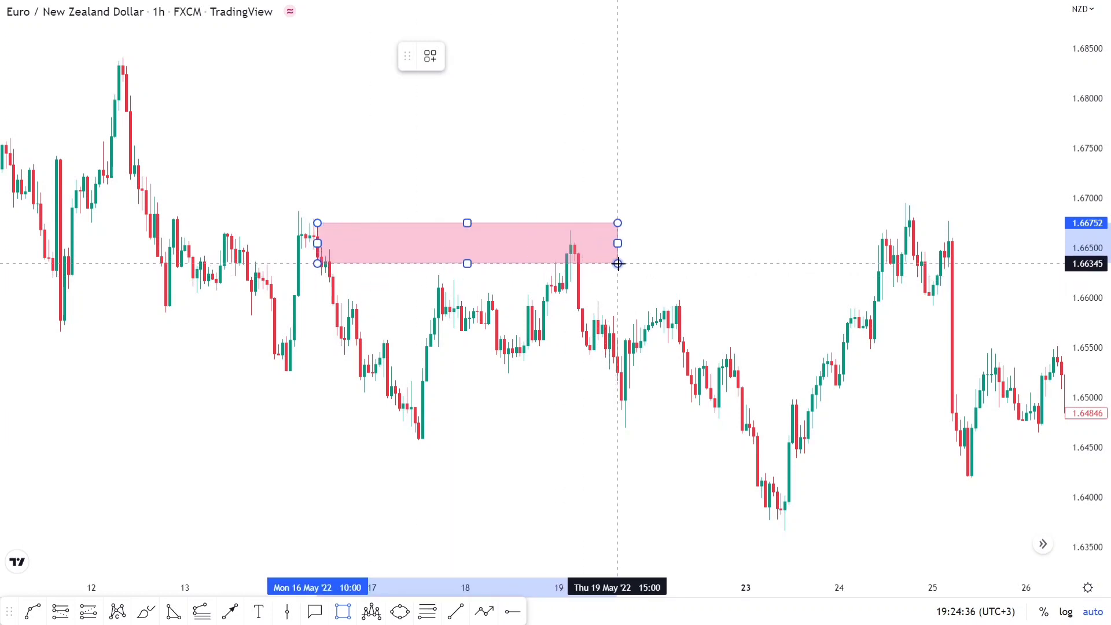
click(629, 263)
click(729, 250)
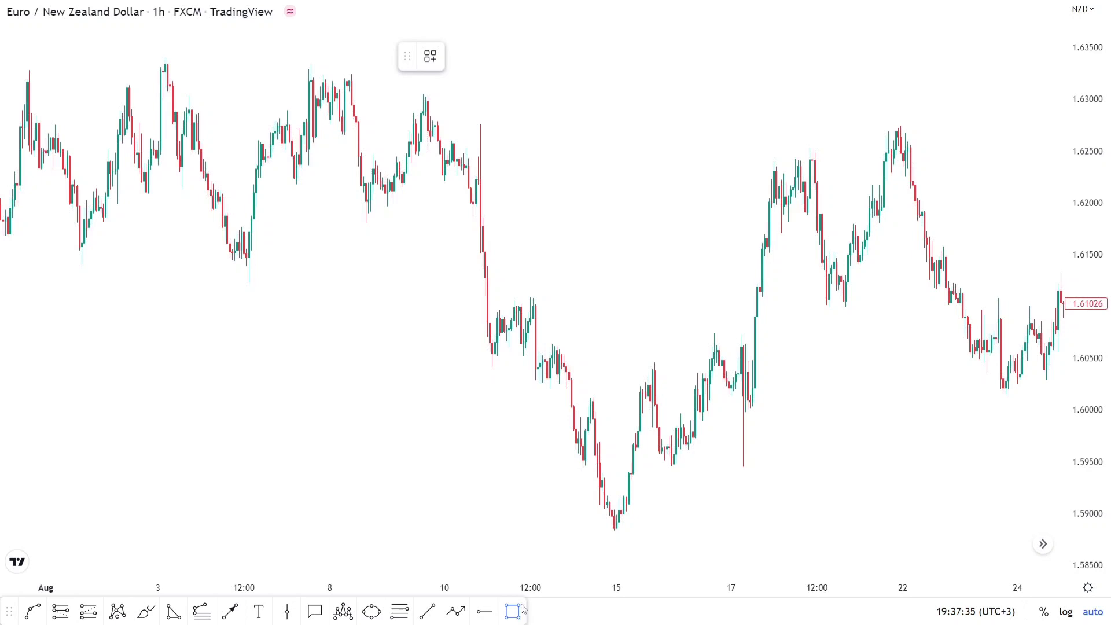
Trace the August EUR/NZD swings with a five-point path, from the 3 August high to 17 August at about 1.6194, and delete it.
scroll(527, 446, down, 5)
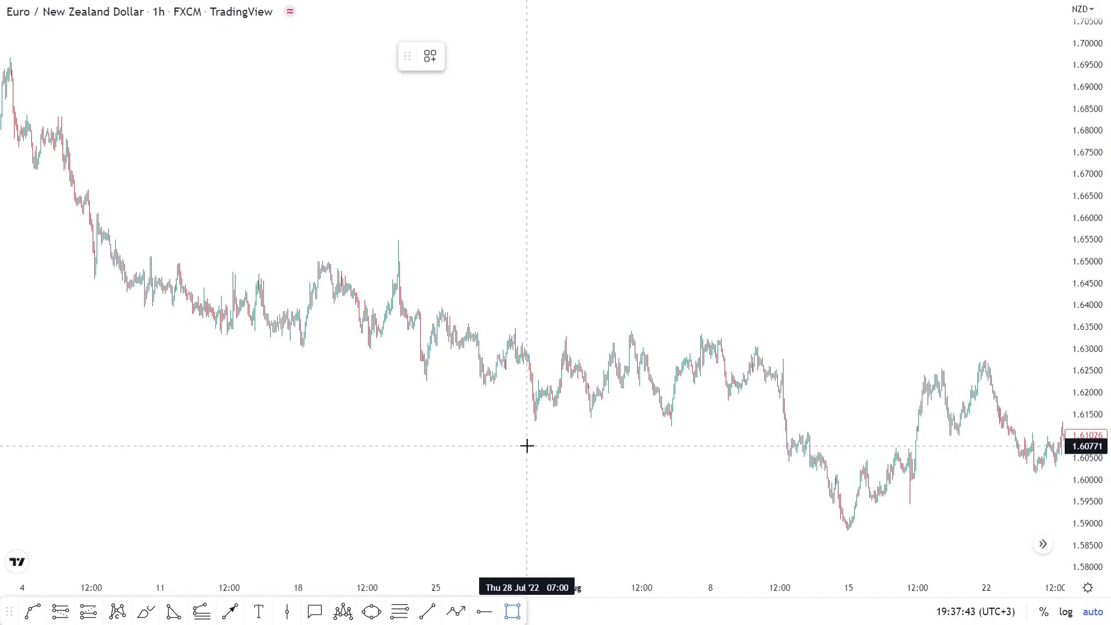
scroll(527, 446, up, 1)
scroll(526, 446, up, 2)
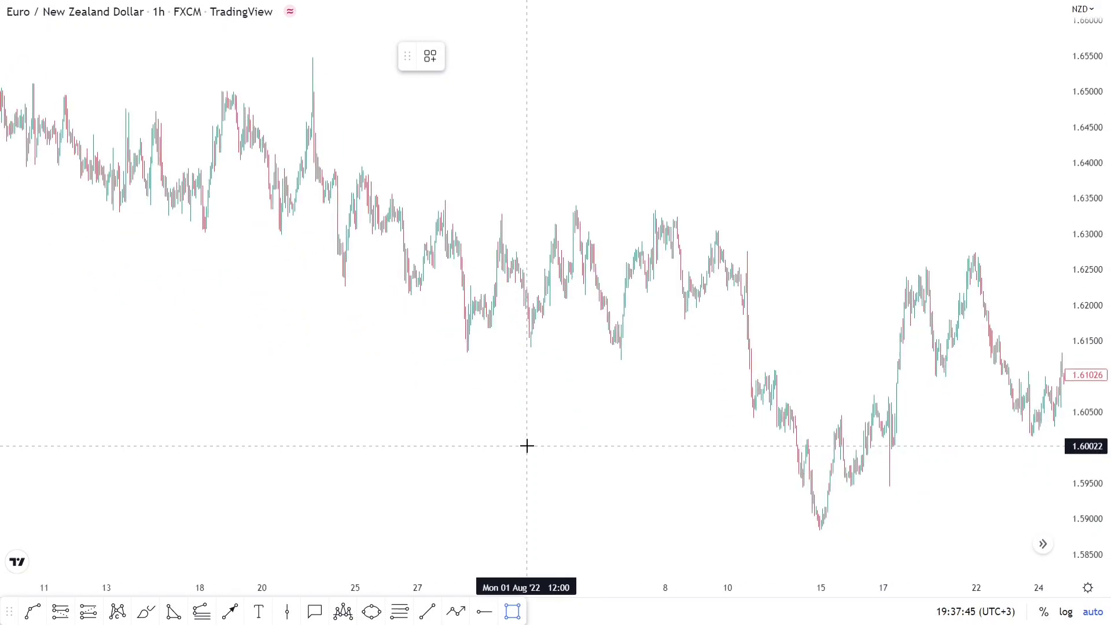
scroll(527, 446, up, 5)
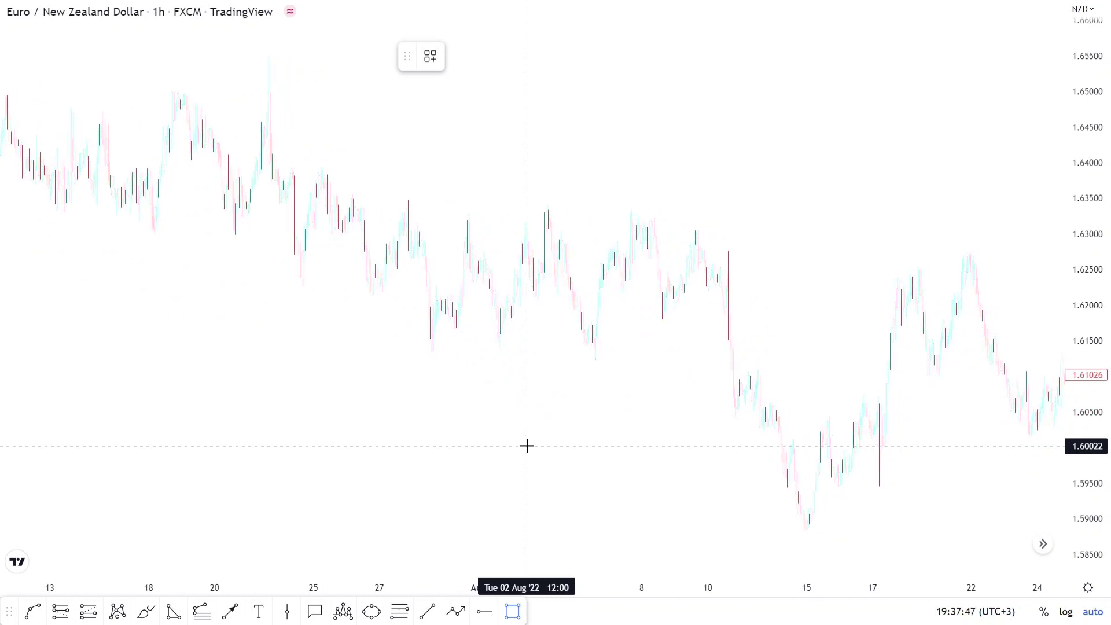
scroll(526, 445, up, 1)
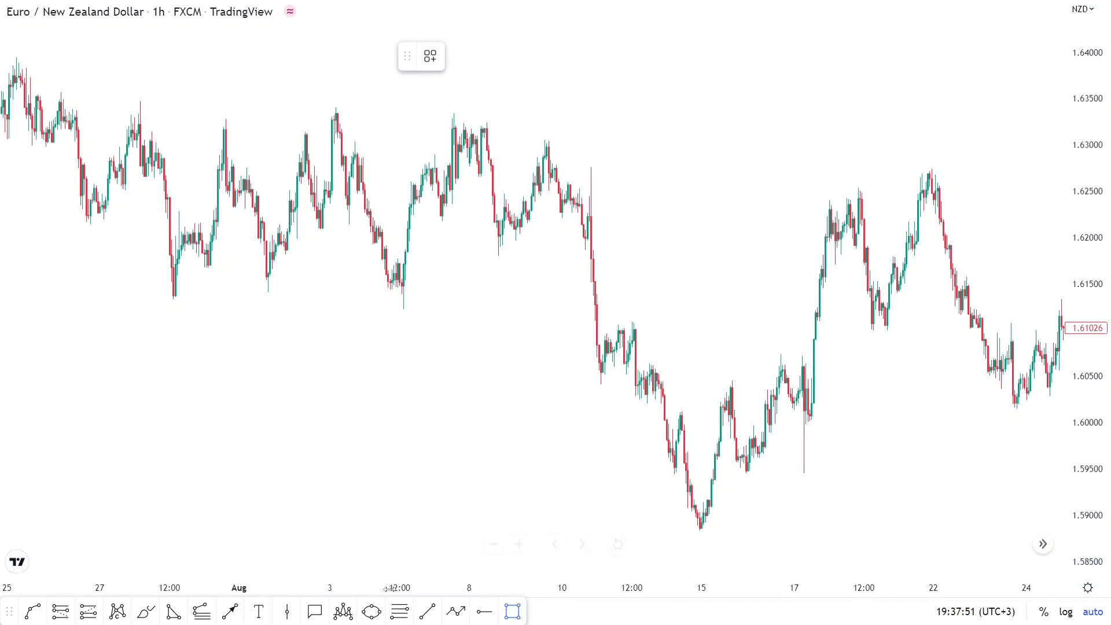
click(455, 614)
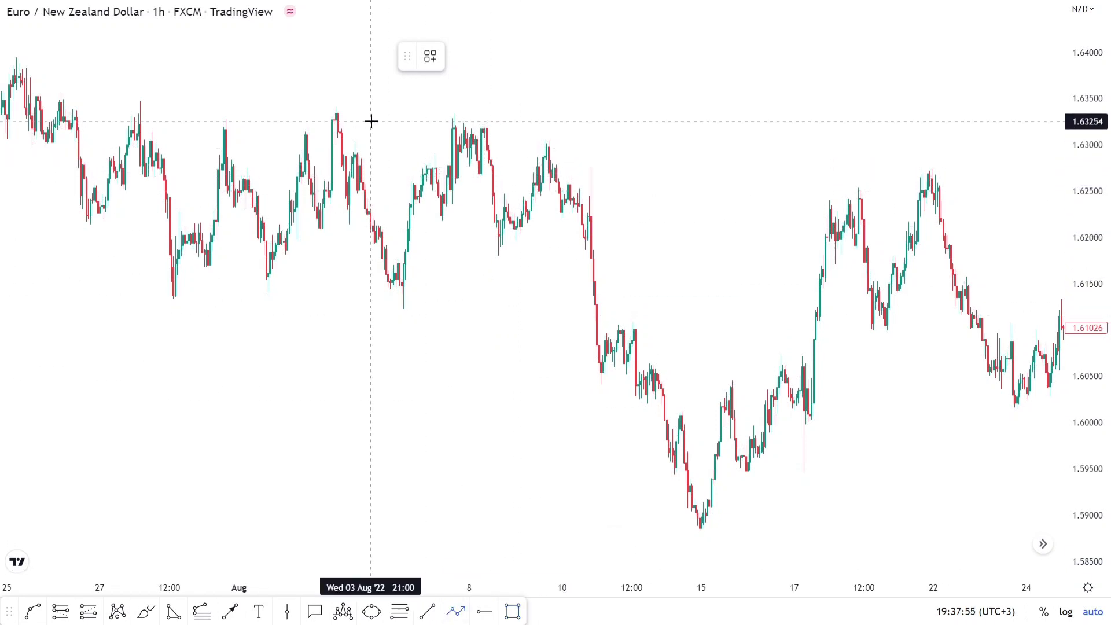
click(328, 114)
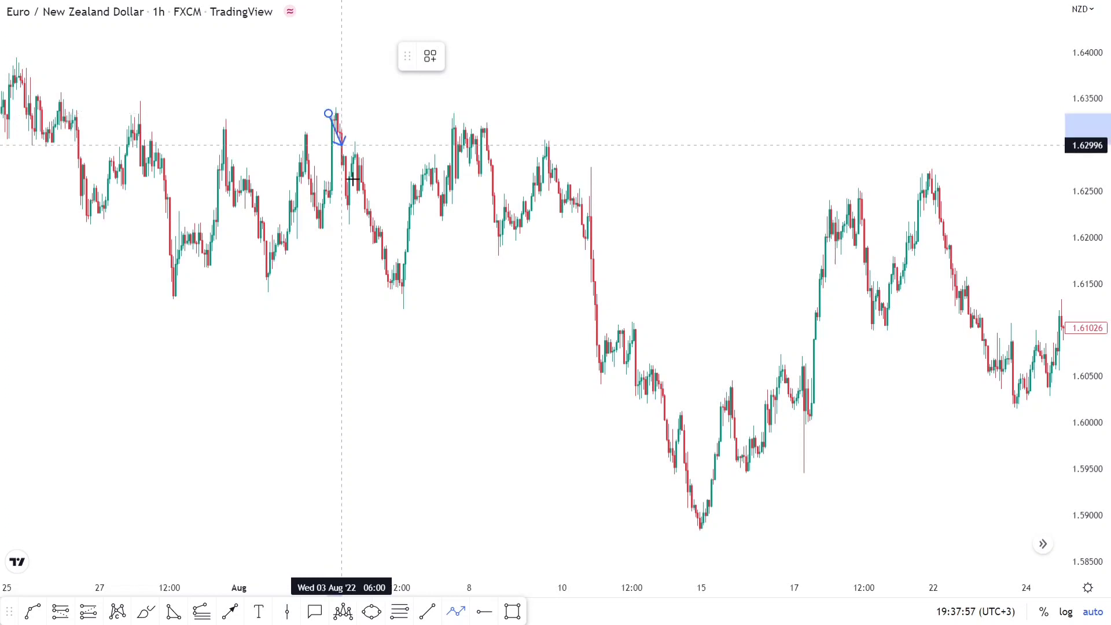
click(399, 290)
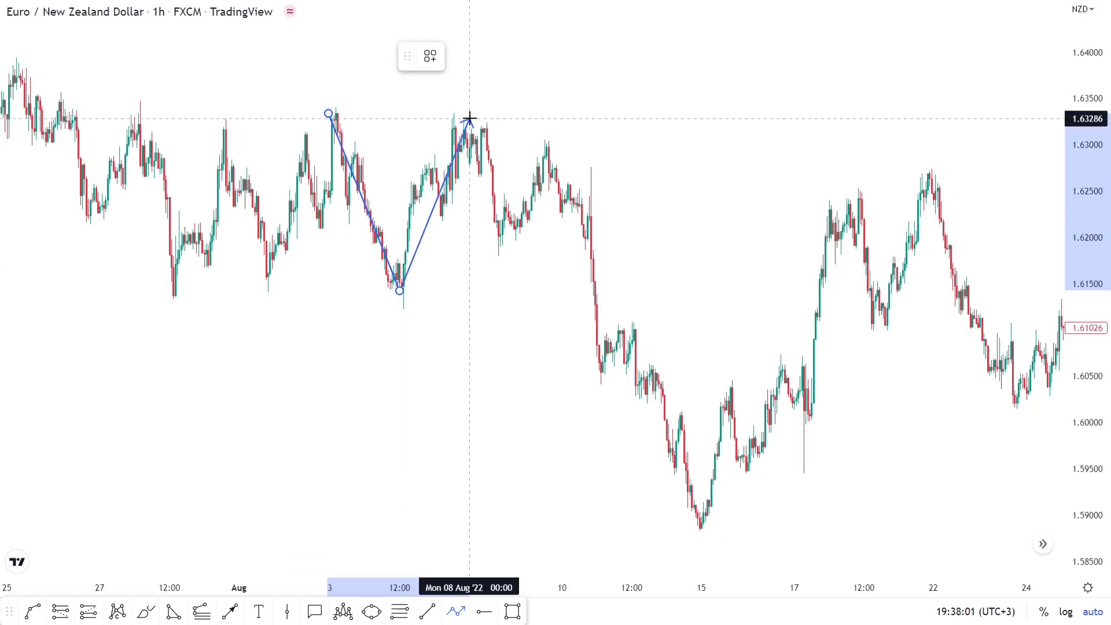
click(470, 118)
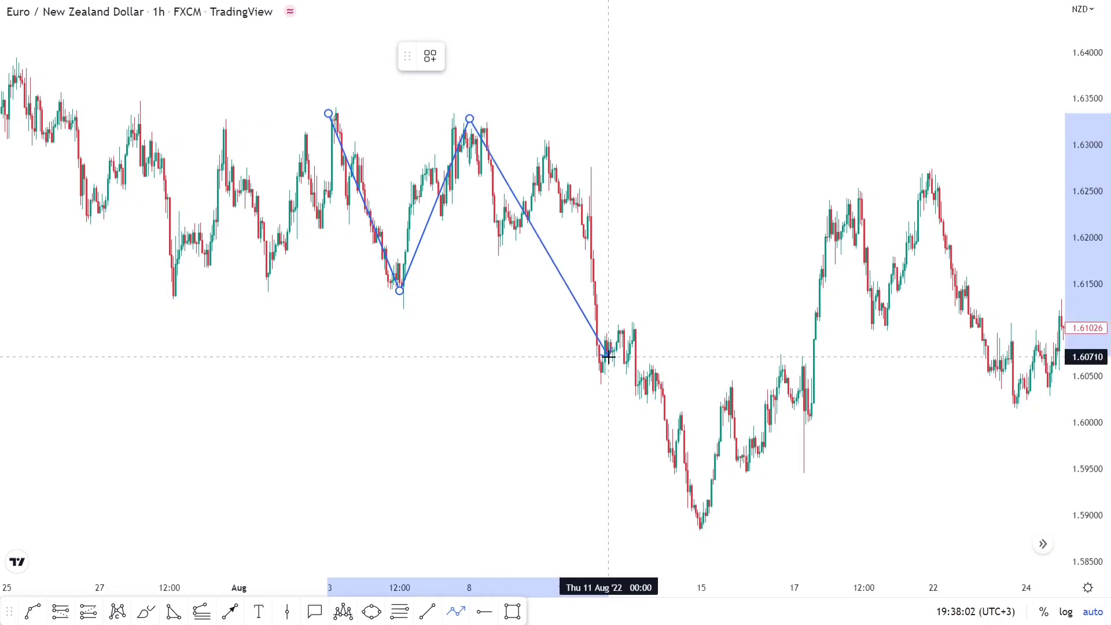
click(707, 526)
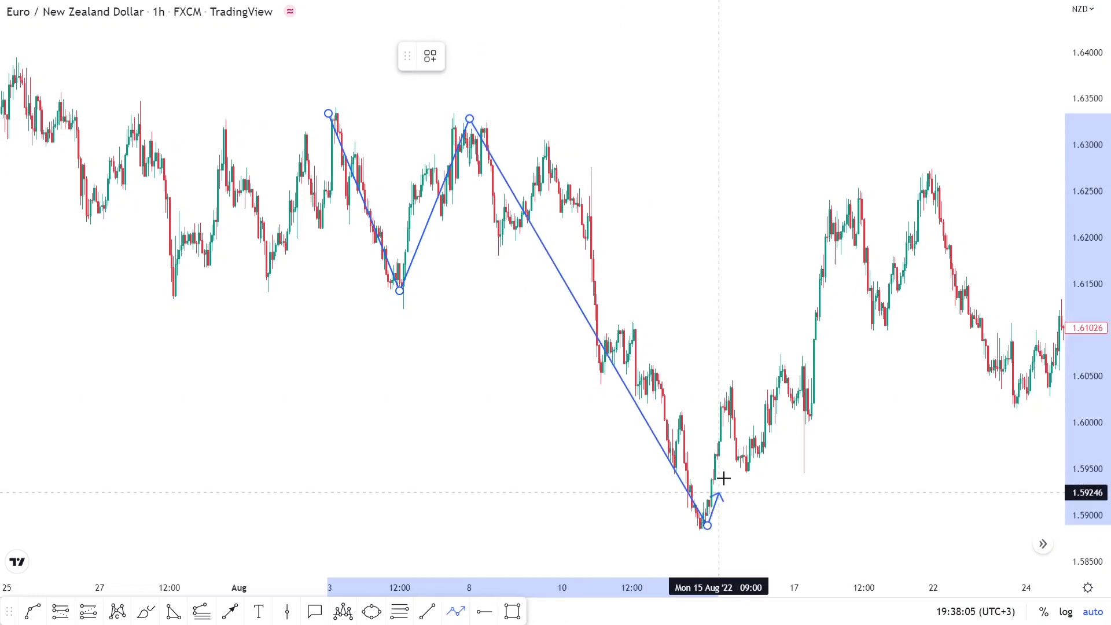
double_click(829, 243)
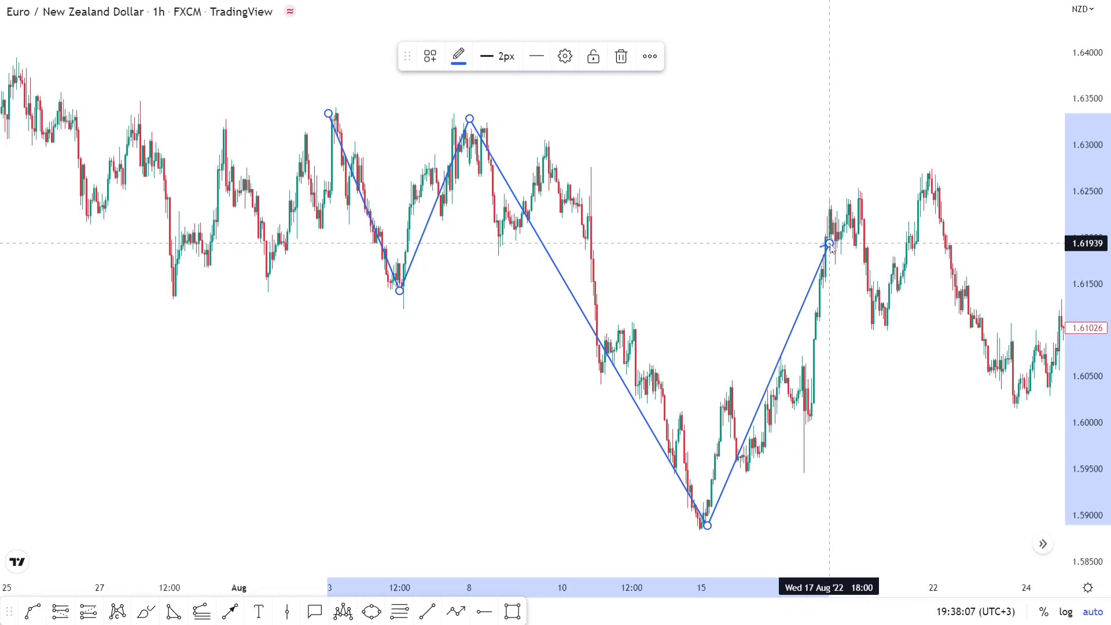
key(Delete)
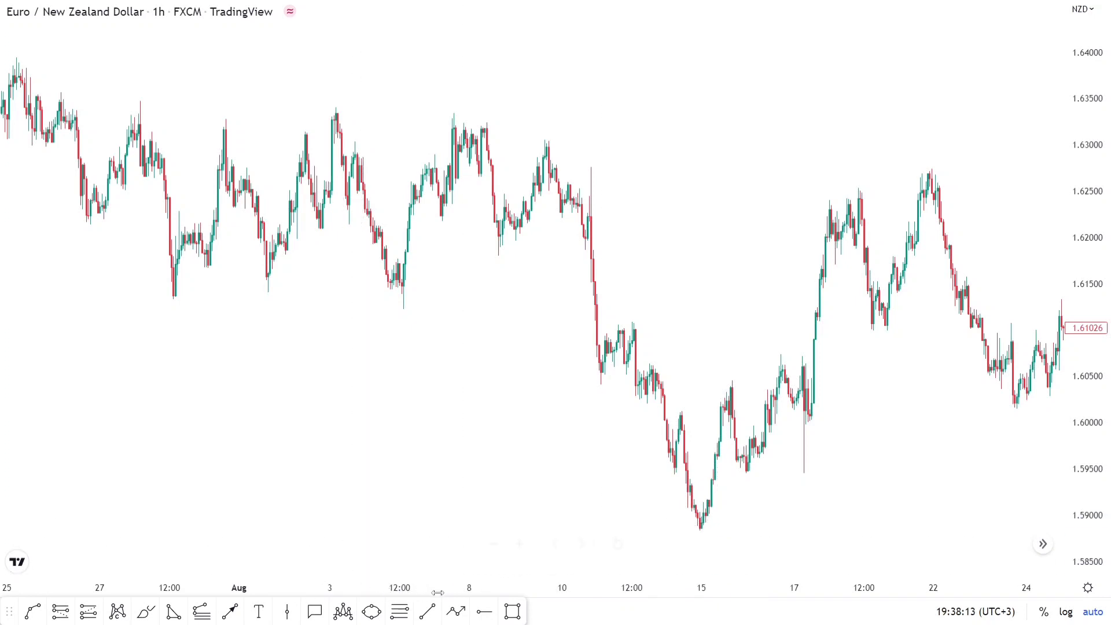
Draw a supply zone rectangle from 9 August 17:00 at 1.63043 to 23 August 15:00 at about 1.6251.
click(512, 614)
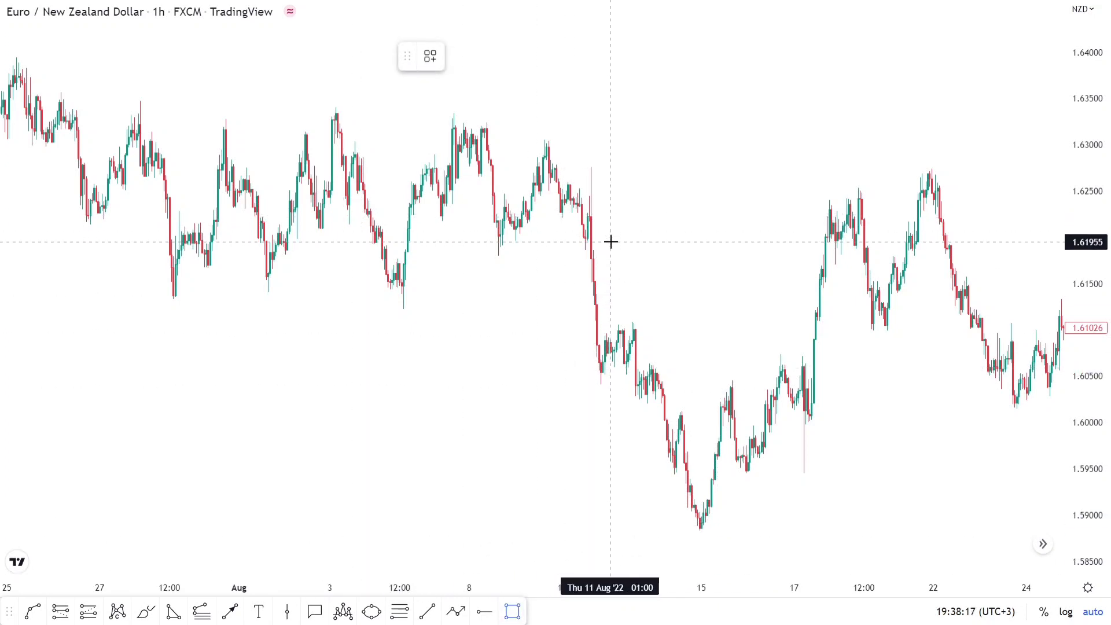
click(548, 140)
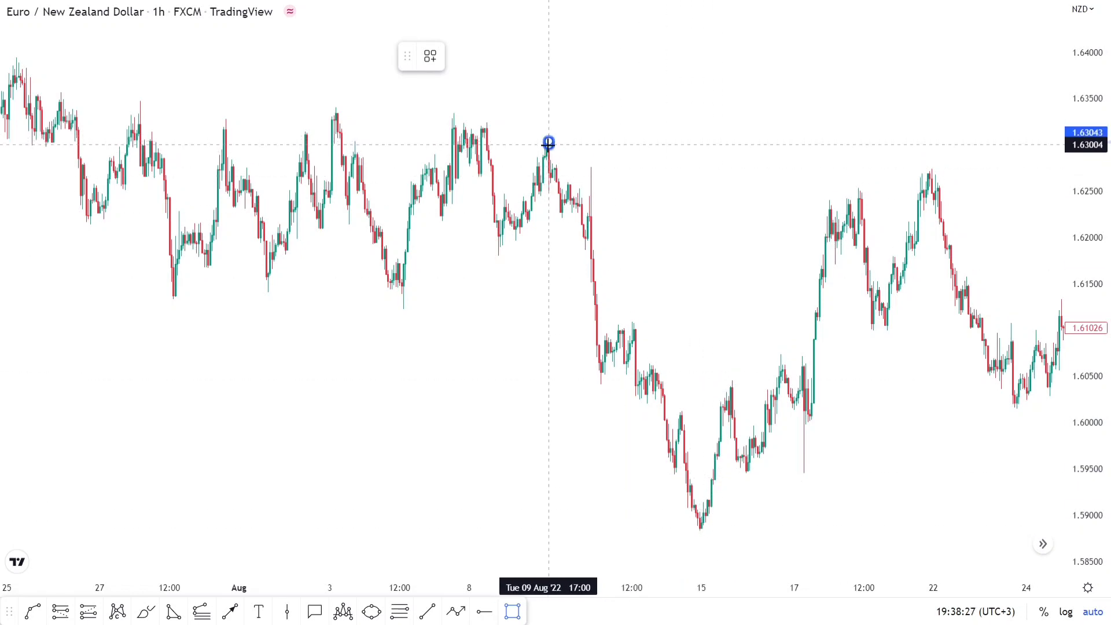
scroll(546, 142, up, 3)
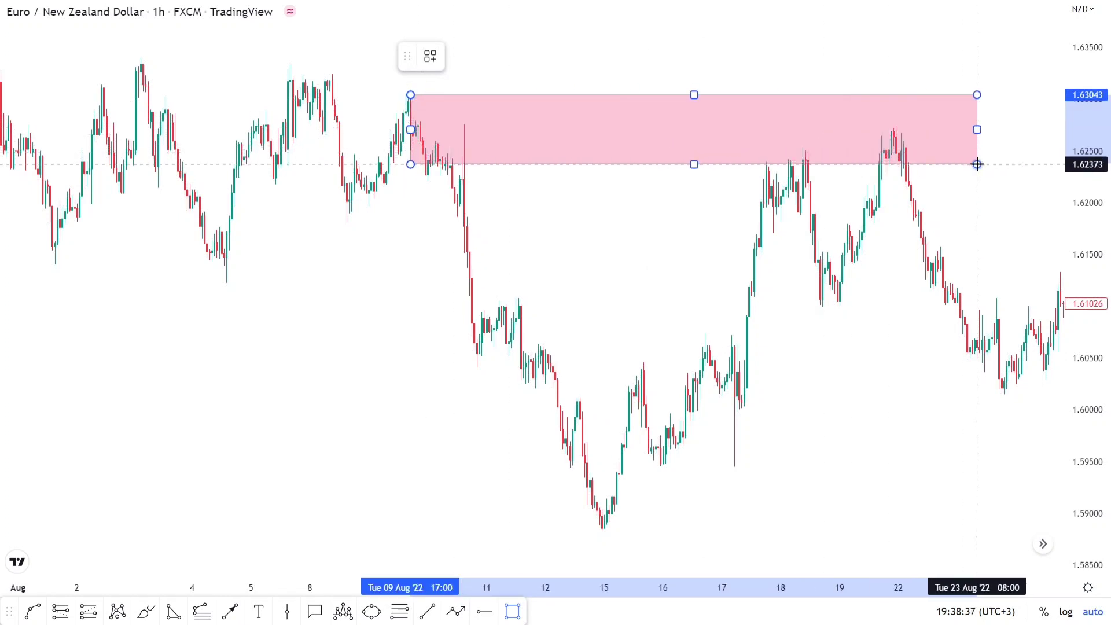
click(994, 150)
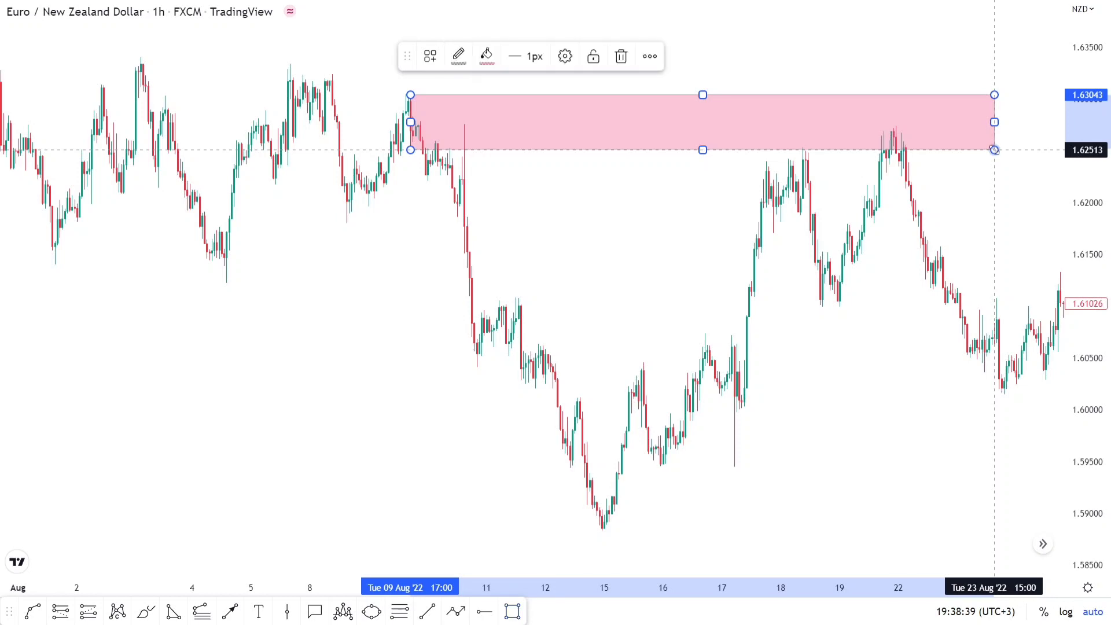
click(995, 203)
Trace the 19–22 August top at the supply zone with a seven-point path ending at about 1.622.
scroll(922, 399, right, 3)
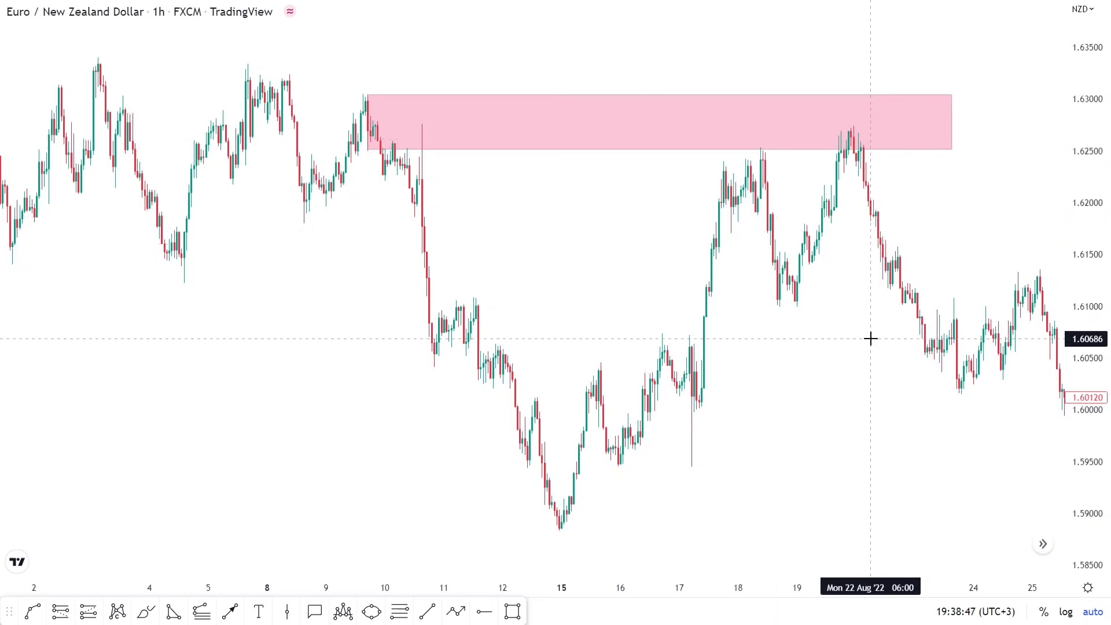
scroll(845, 339, right, 2)
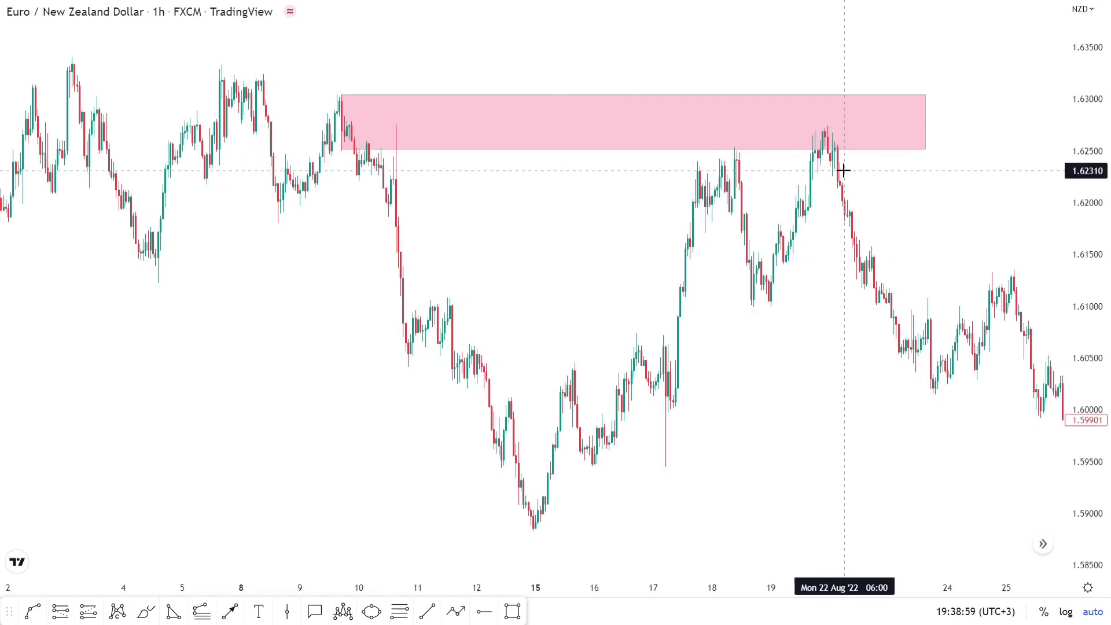
scroll(831, 185, up, 3)
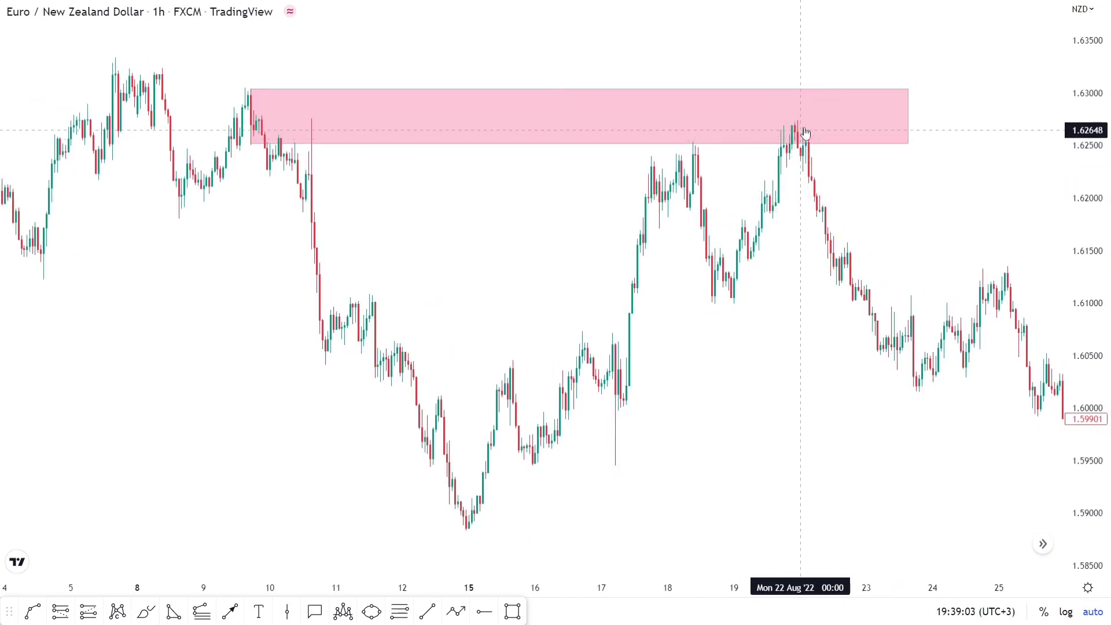
scroll(785, 185, up, 1)
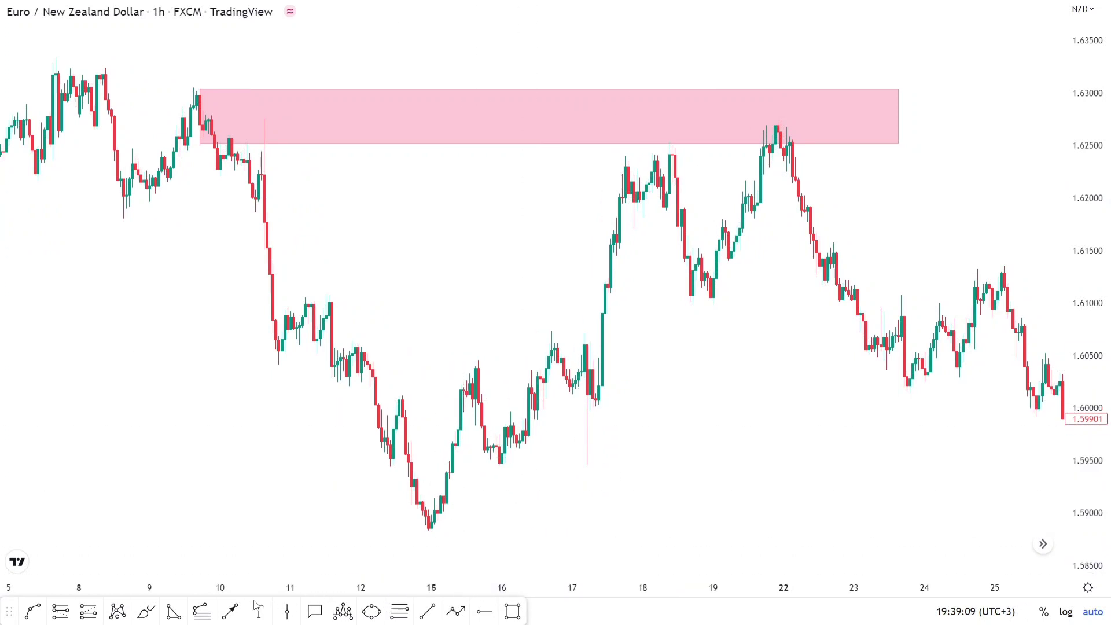
click(452, 613)
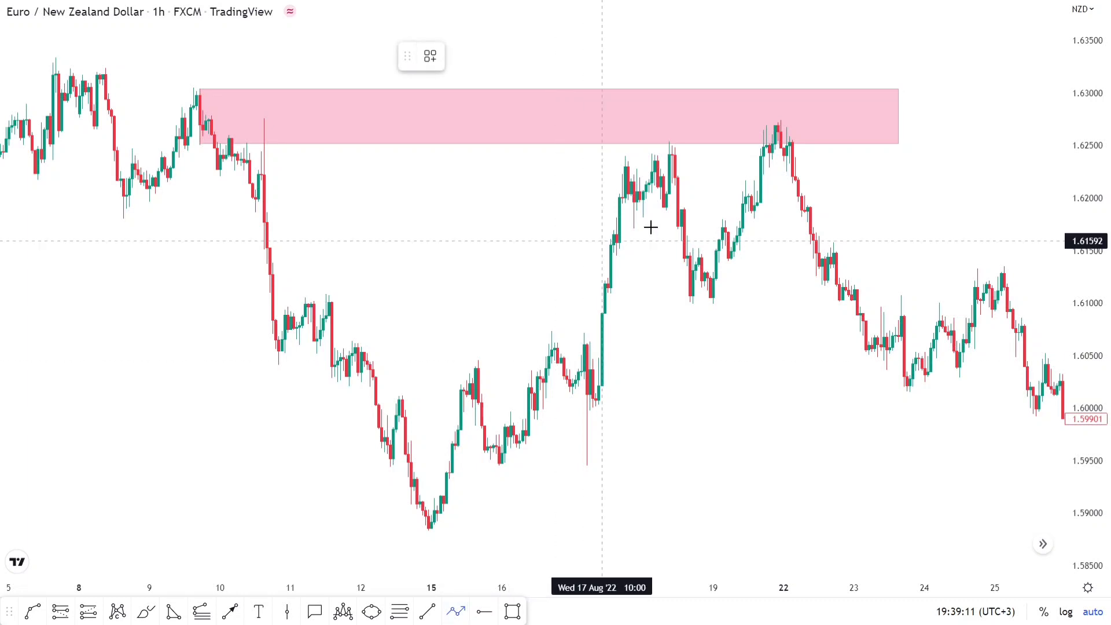
click(762, 154)
click(766, 139)
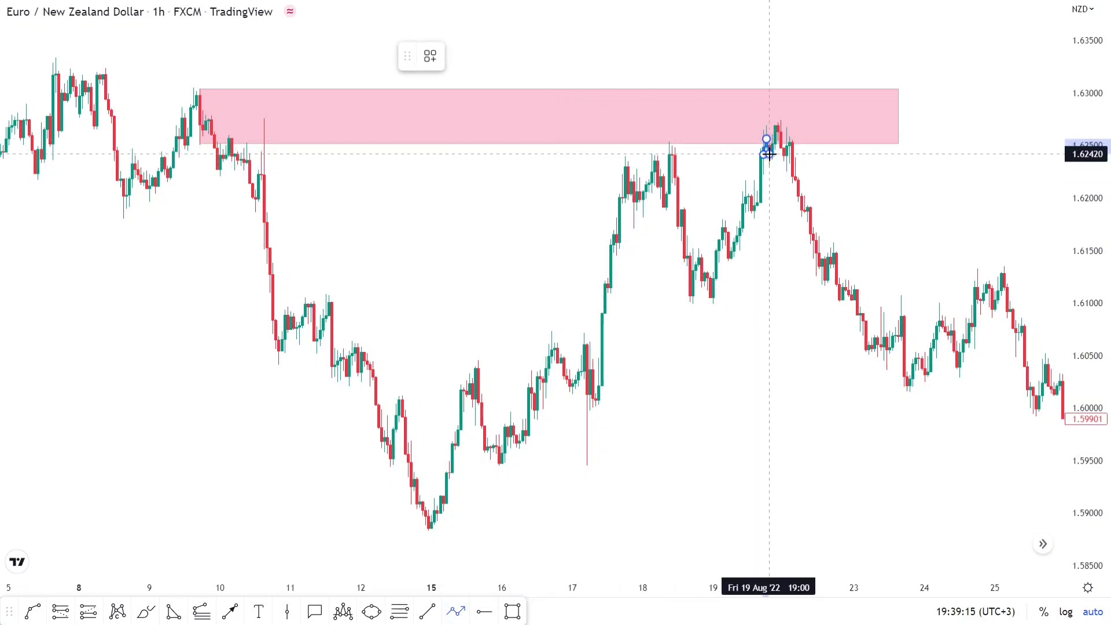
click(769, 154)
click(778, 119)
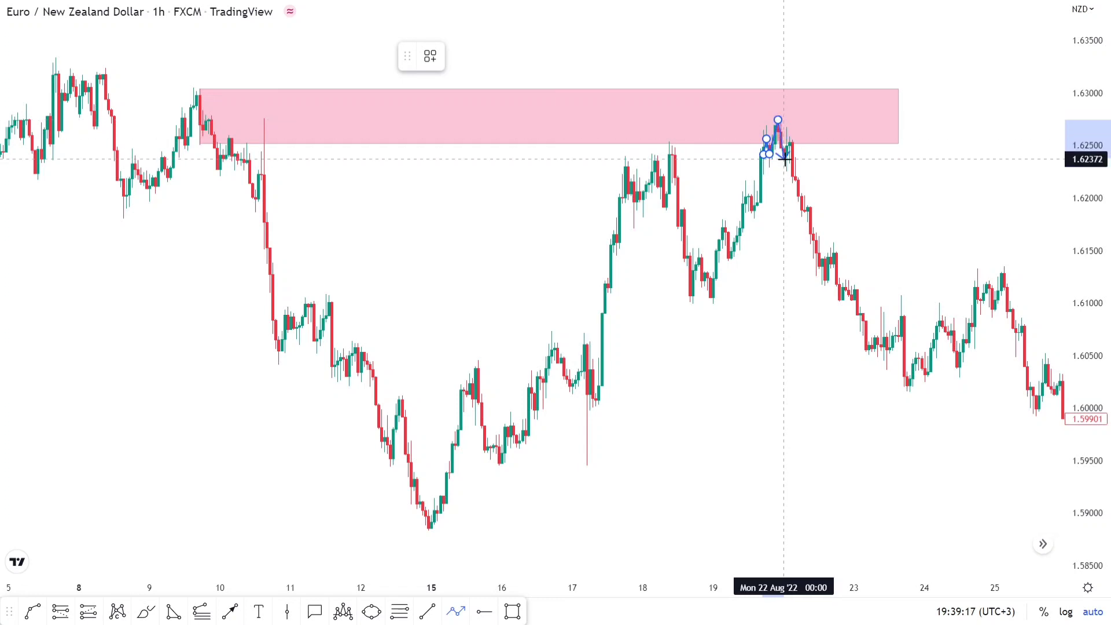
click(784, 159)
click(792, 136)
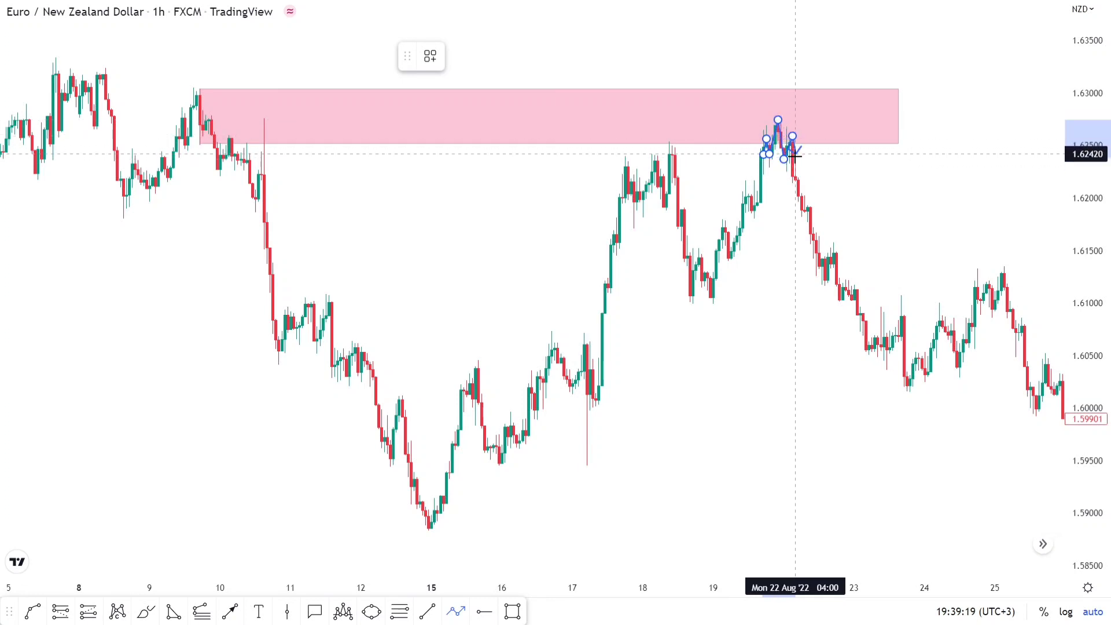
double_click(798, 174)
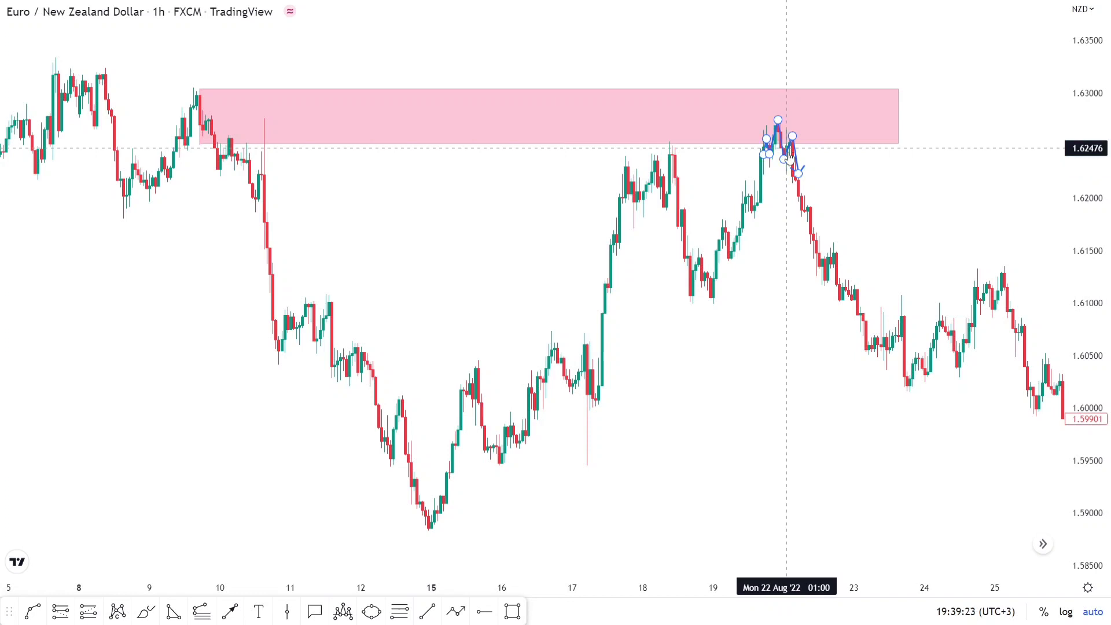
Place a copy of the traced path beside the price near 23 August, and delete both the original and the copy.
drag(788, 151, 879, 190)
click(928, 191)
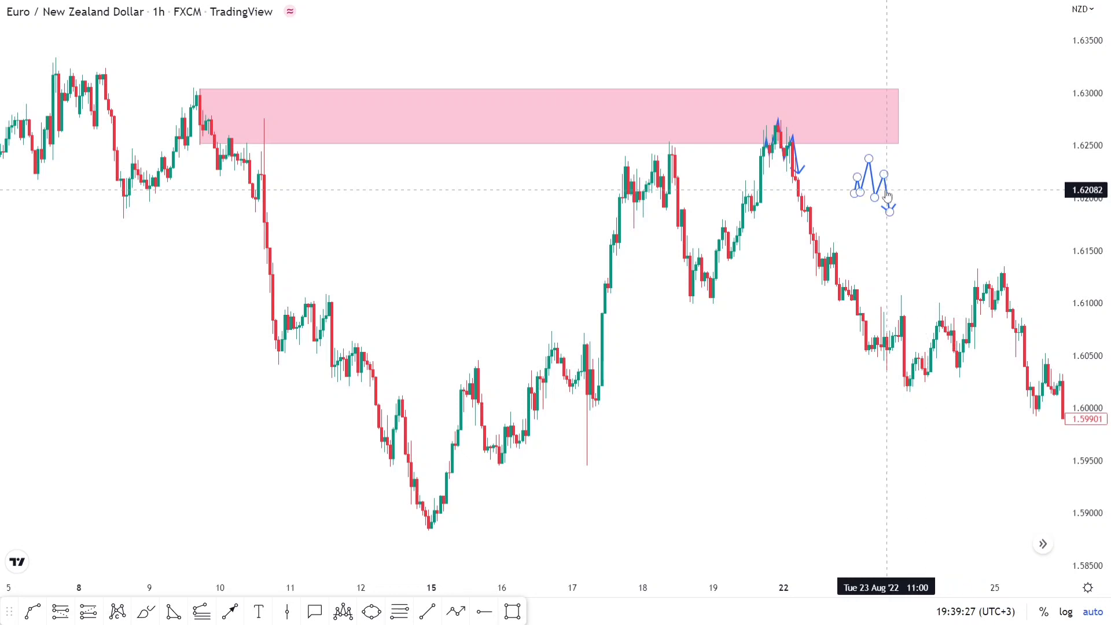
click(783, 162)
key(Delete)
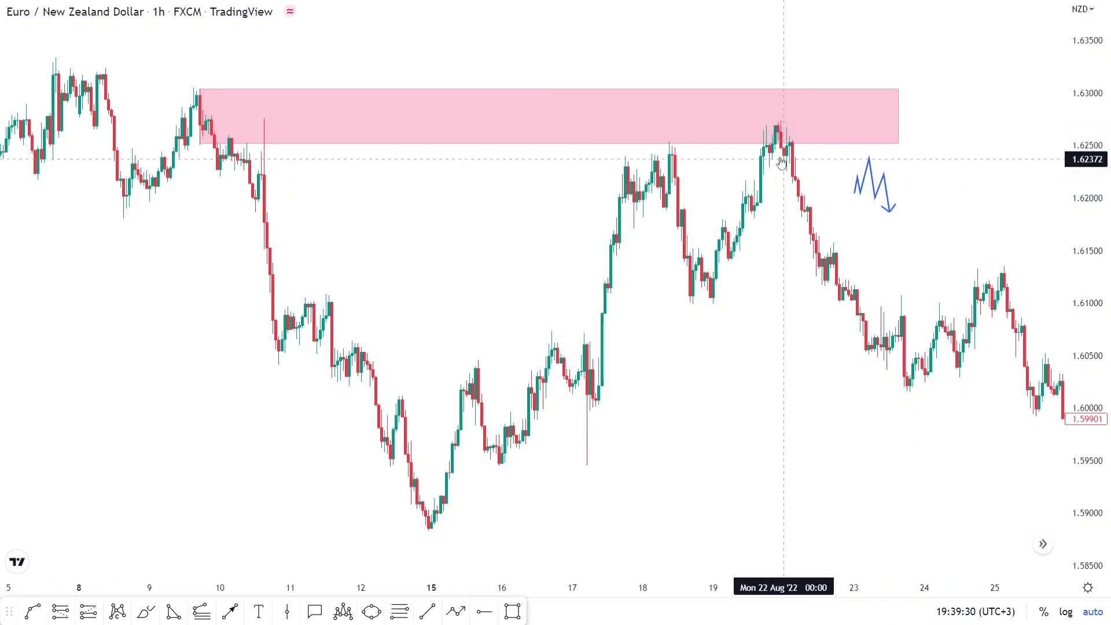
click(885, 178)
key(Delete)
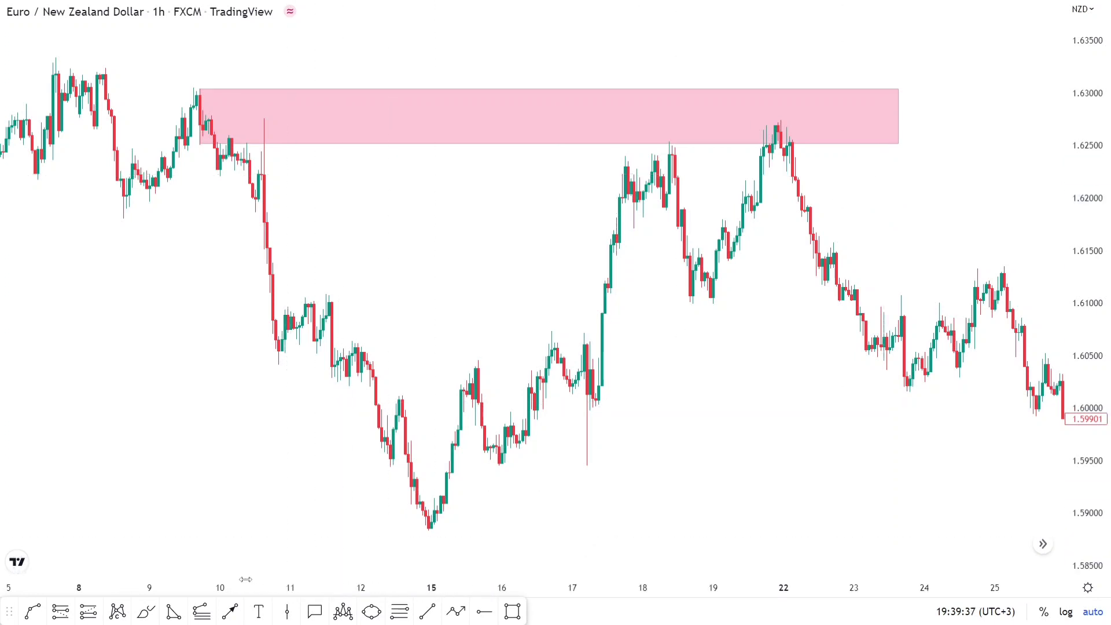
Place a short position from 22 August 03:00 with entry at 1.62213, stop at 1.62766 and target at 1.60164.
click(60, 611)
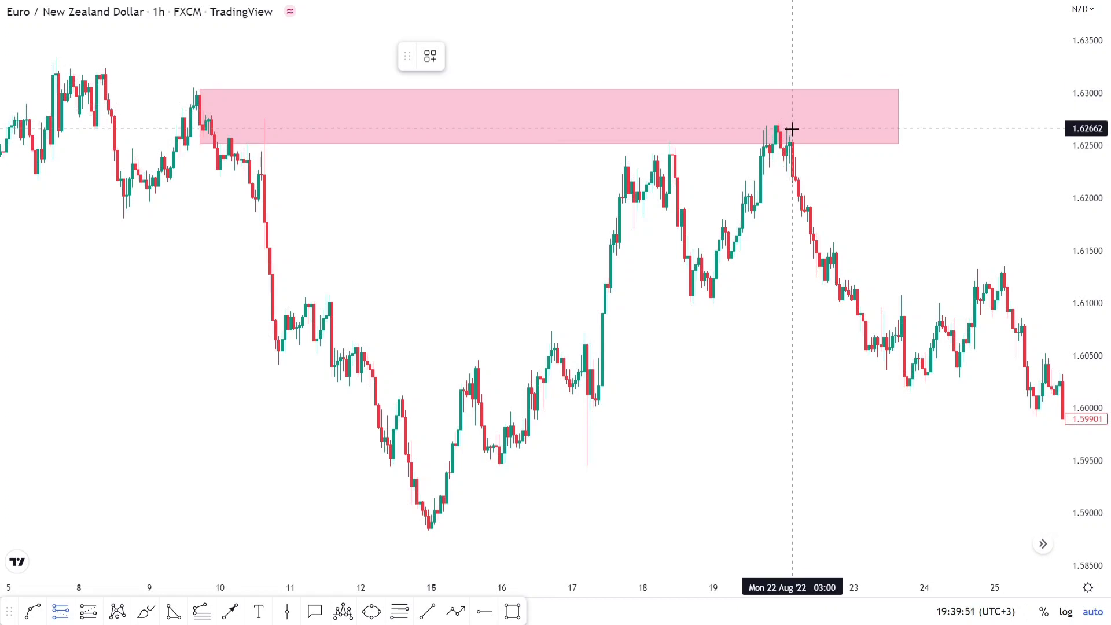
click(792, 176)
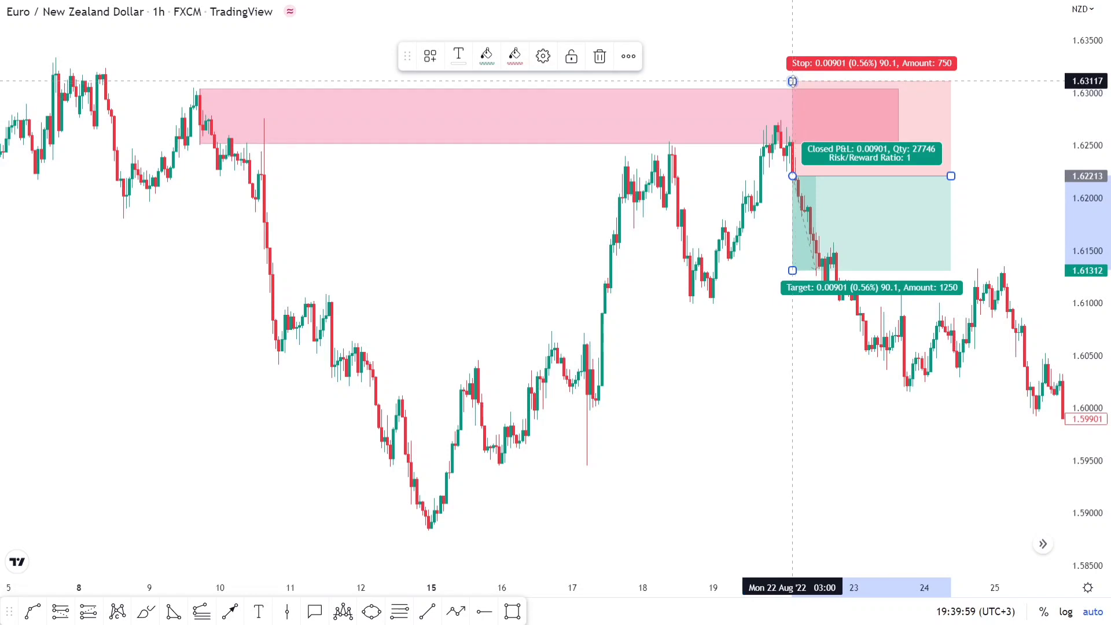
drag(792, 81, 791, 135)
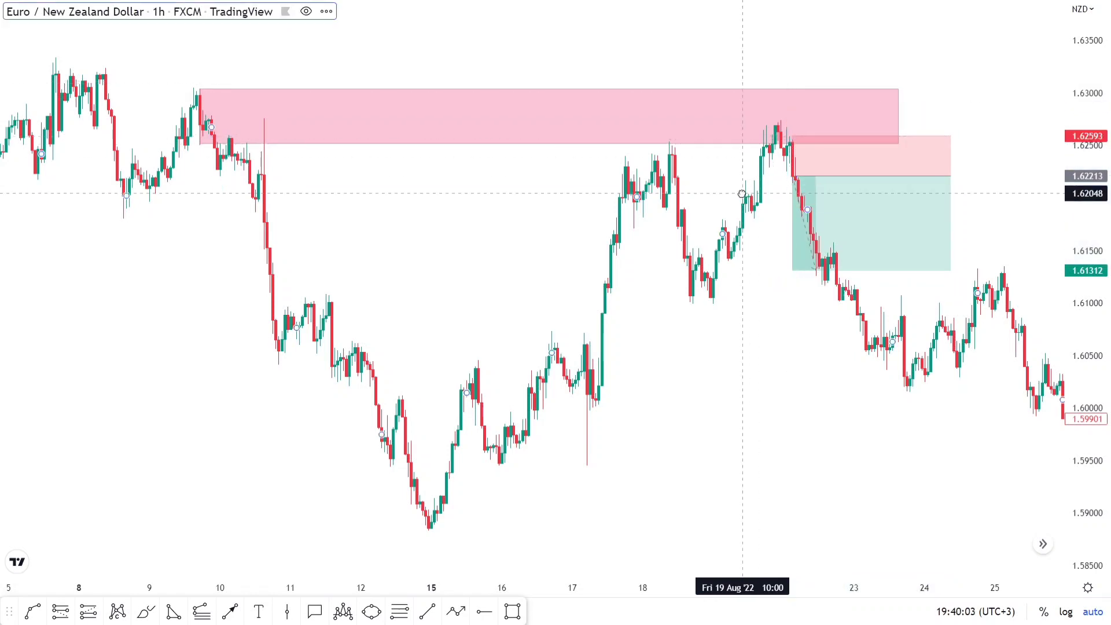
drag(752, 173, 727, 177)
mouse_move(767, 136)
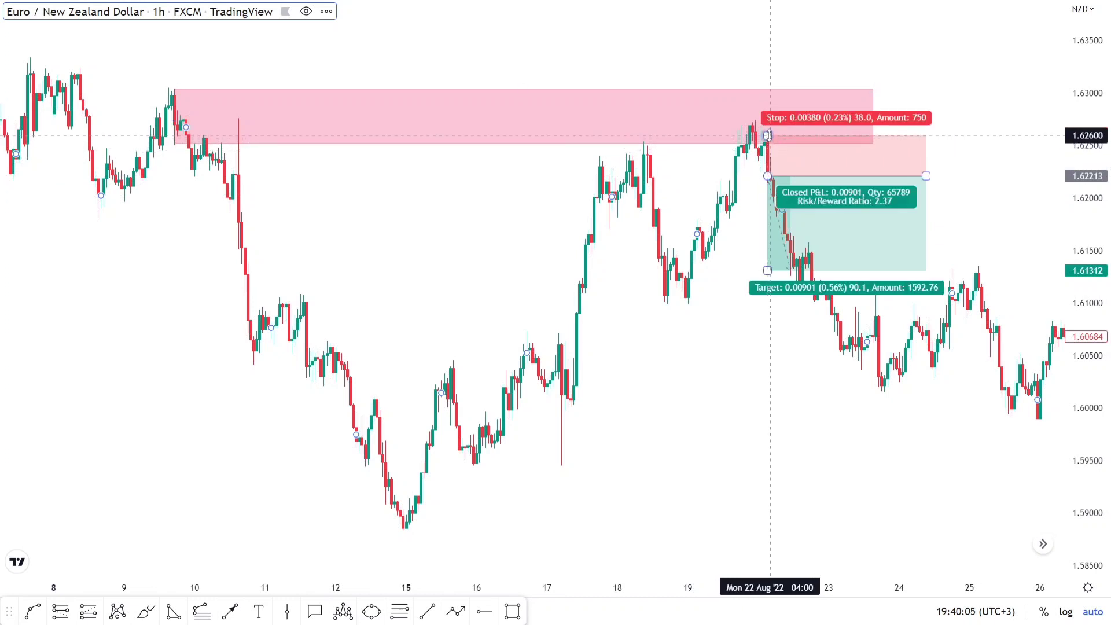
drag(767, 136, 770, 118)
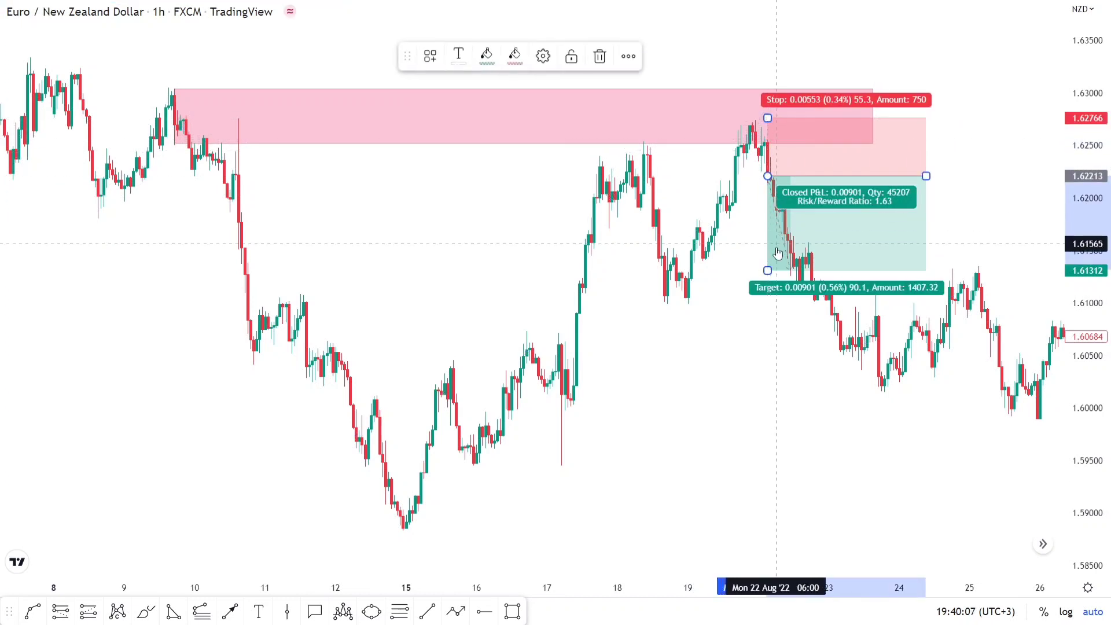
drag(767, 270, 768, 393)
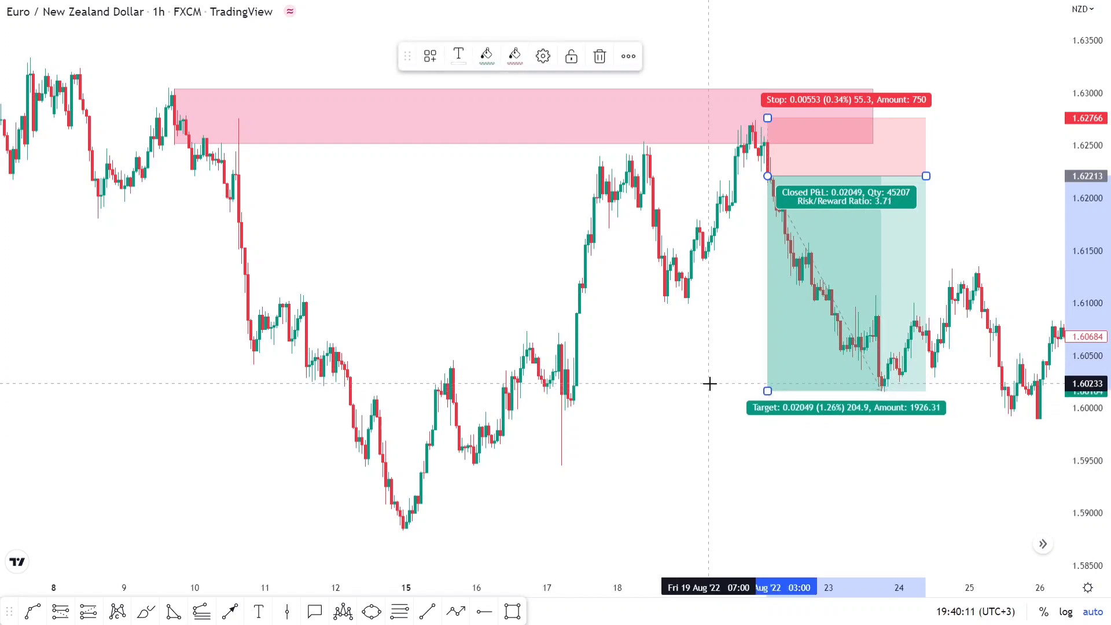
click(702, 392)
Draw a supply zone rectangle from 19 July 03:00 at 1.64958 to 26 July 11:00 at about 1.6459.
scroll(679, 421, left, 2)
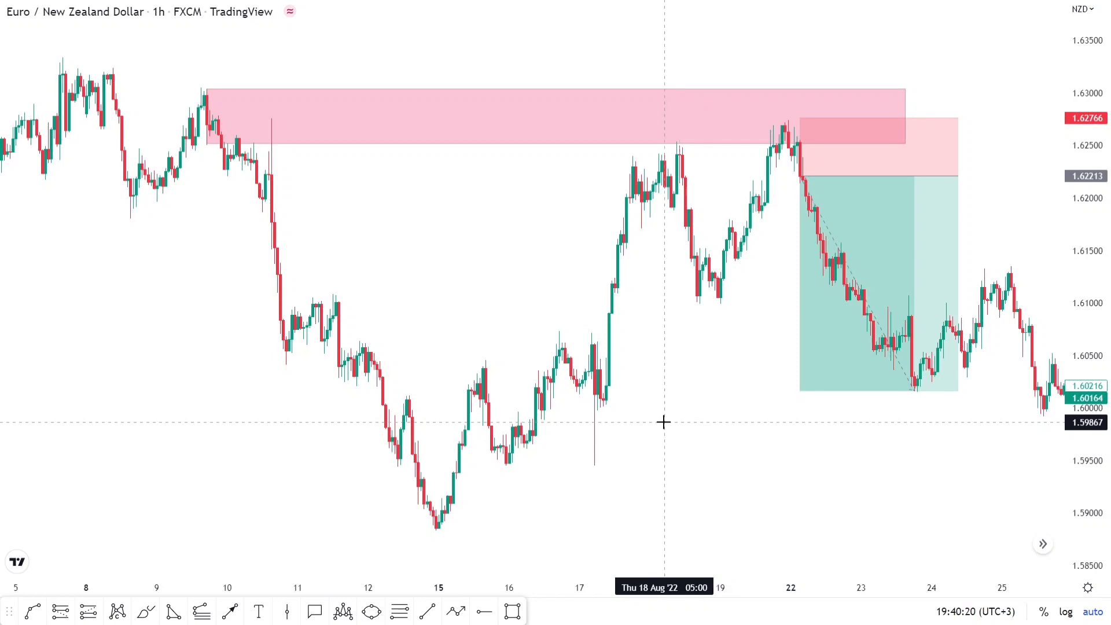
scroll(440, 387, left, 10)
scroll(440, 389, left, 20)
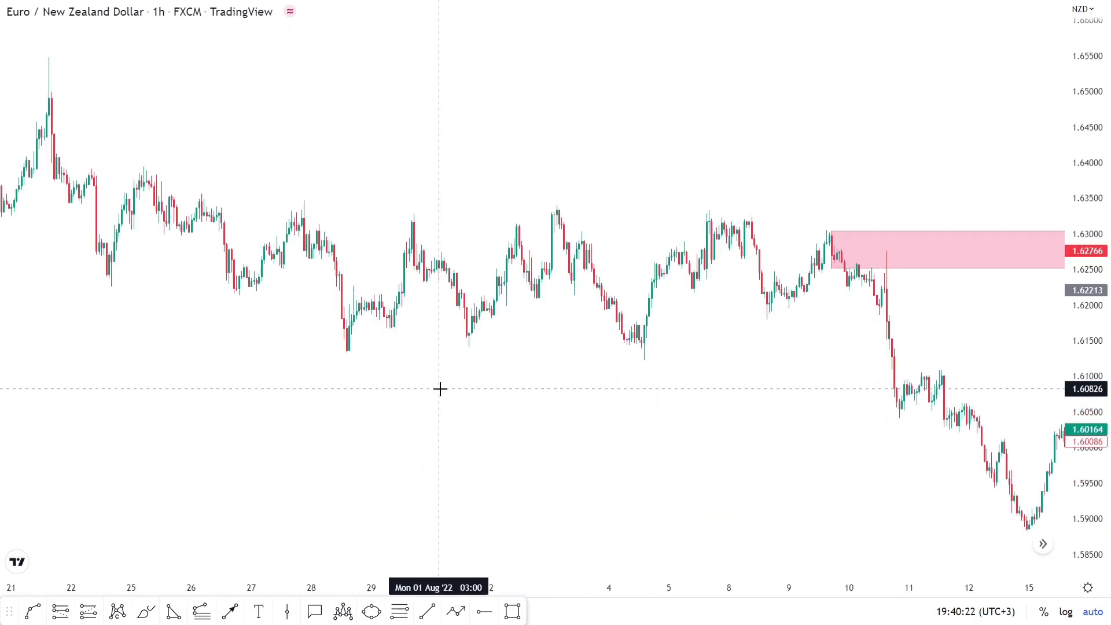
scroll(442, 393, right, 15)
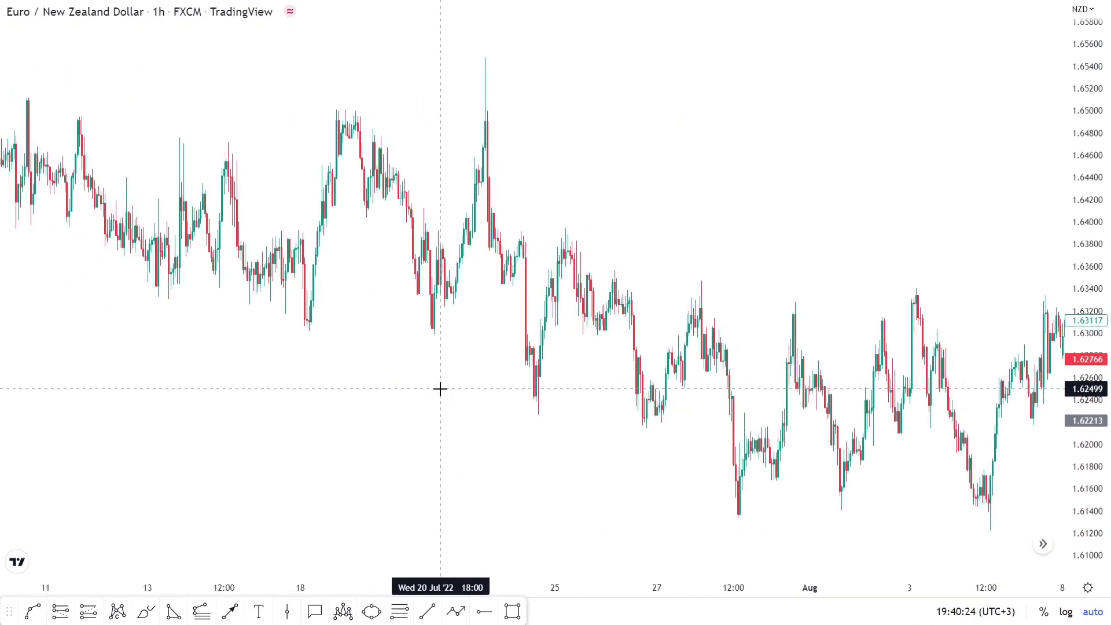
scroll(440, 389, left, 2)
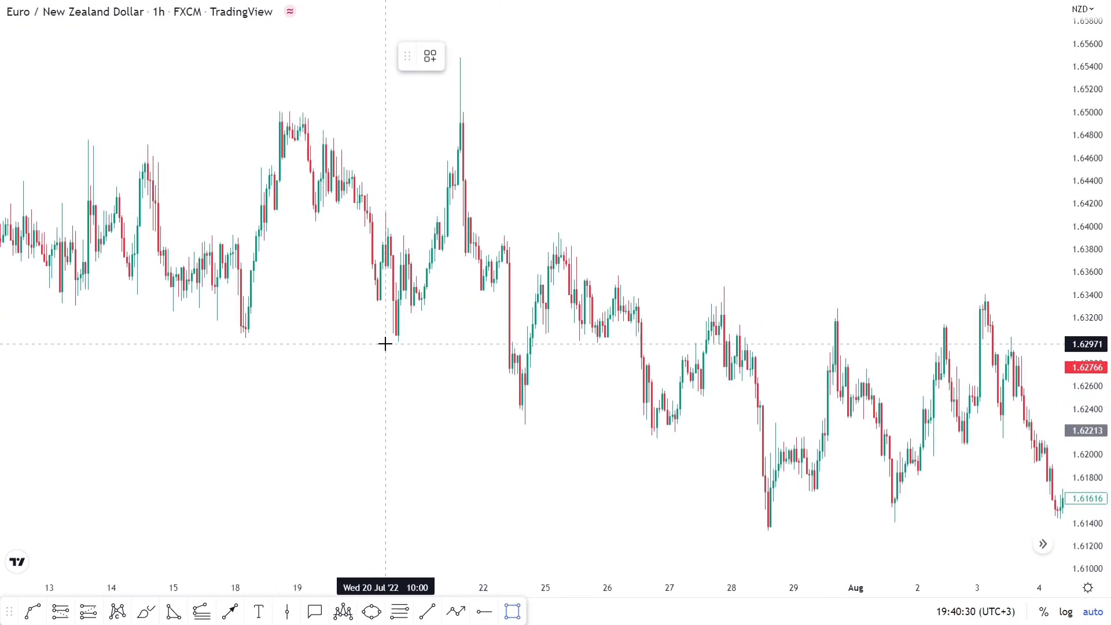
click(305, 117)
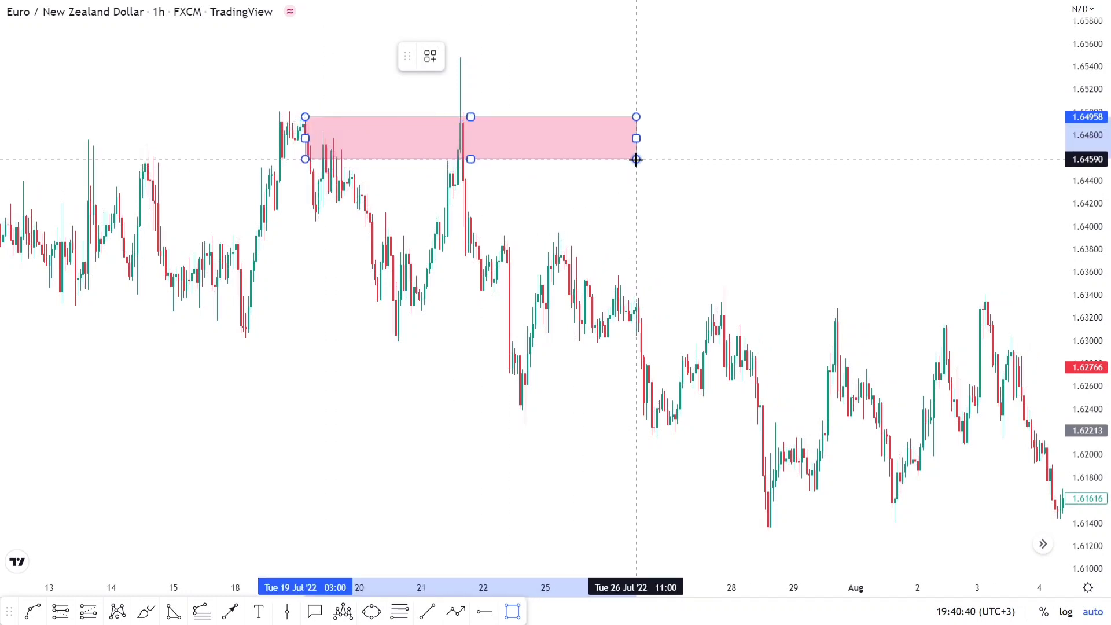
click(635, 158)
click(746, 186)
Measure the price distance from the July supply zone's lower edge up to the 21 July wick high, and clear the measurement.
scroll(676, 188, left, 3)
scroll(677, 189, up, 1)
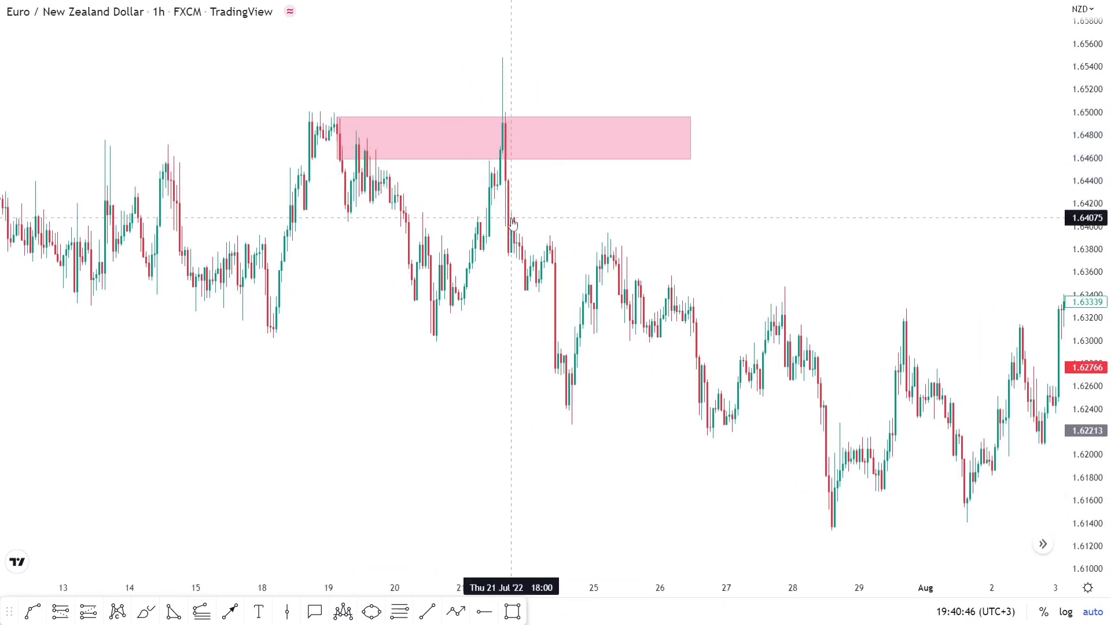
scroll(511, 217, up, 1)
scroll(503, 191, up, 1)
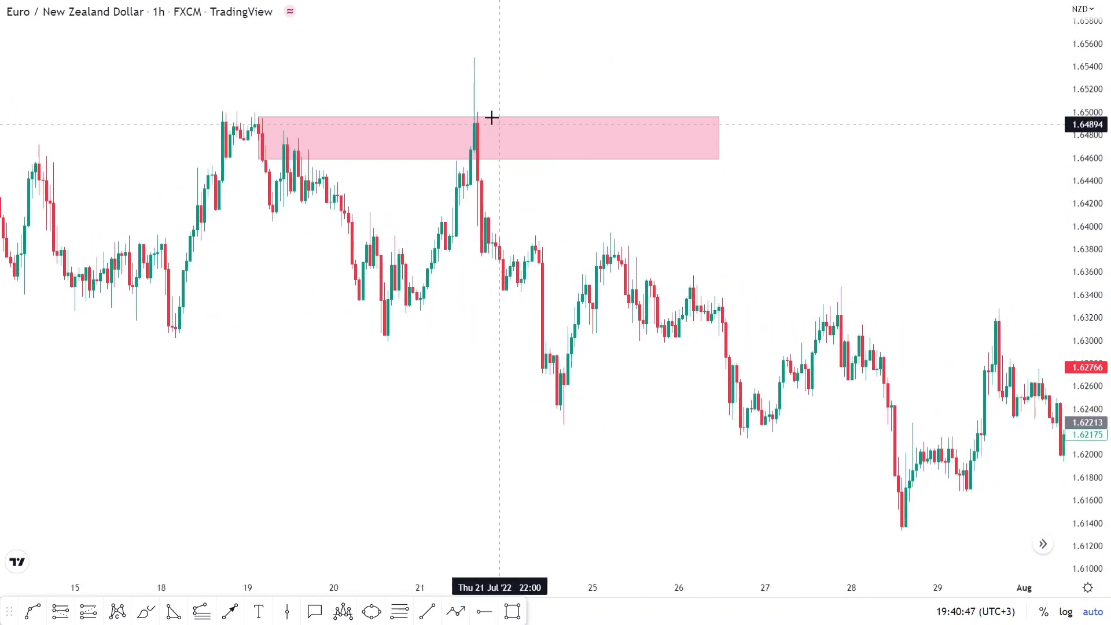
click(488, 159)
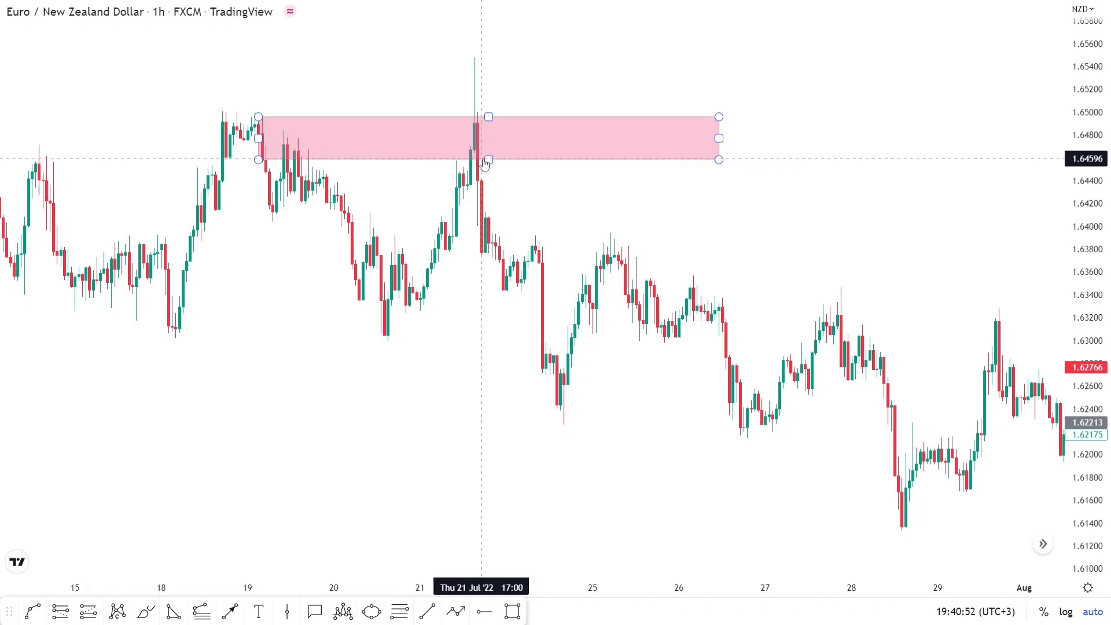
shift+click(482, 159)
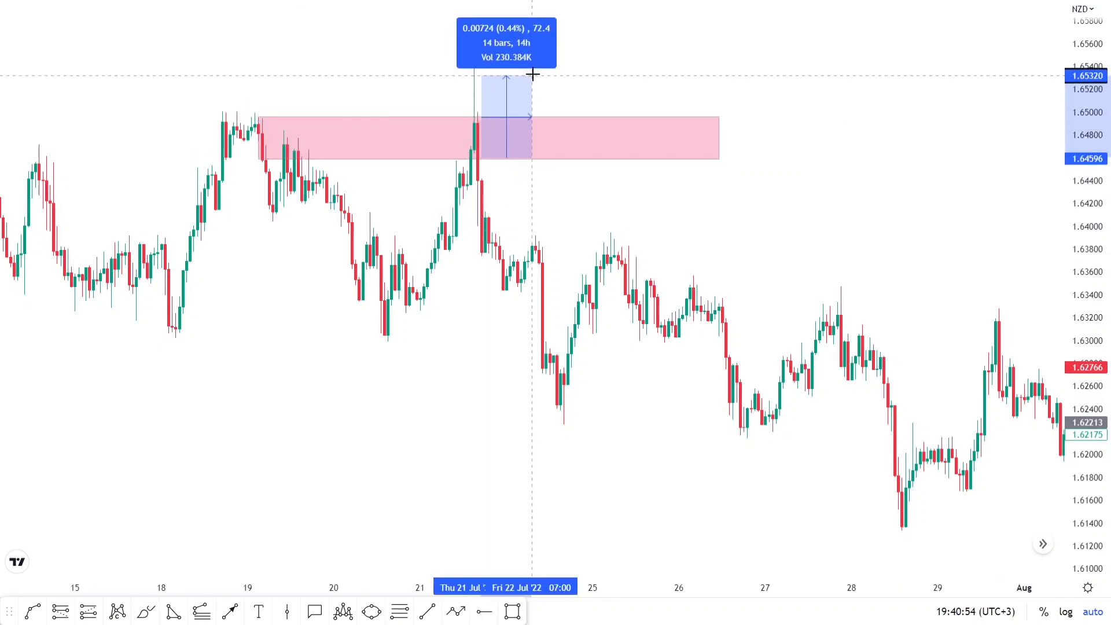
click(550, 55)
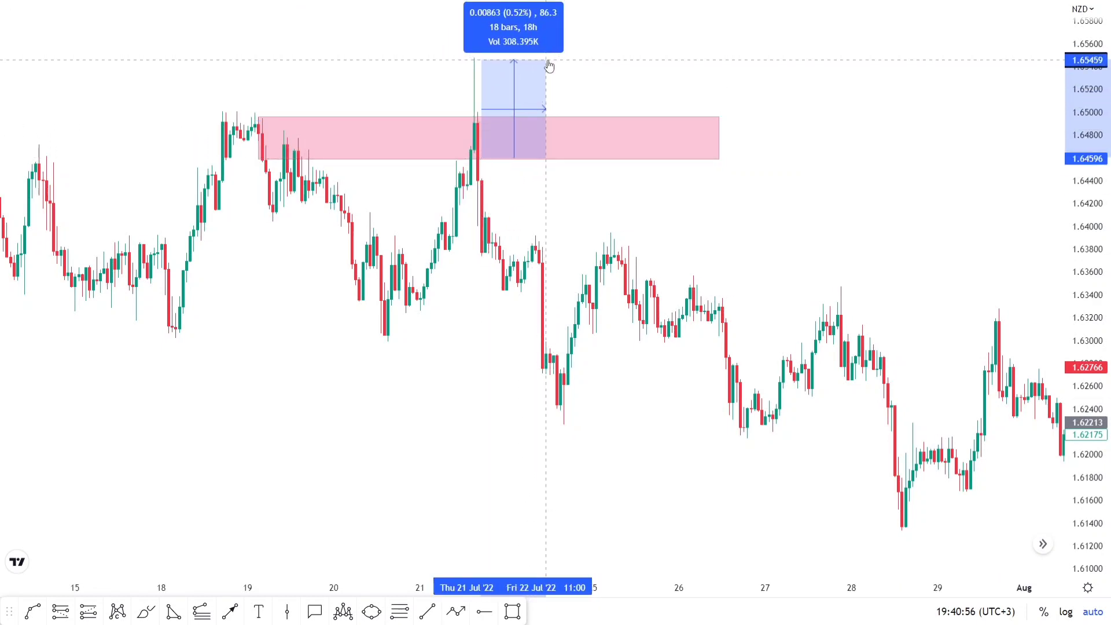
click(608, 78)
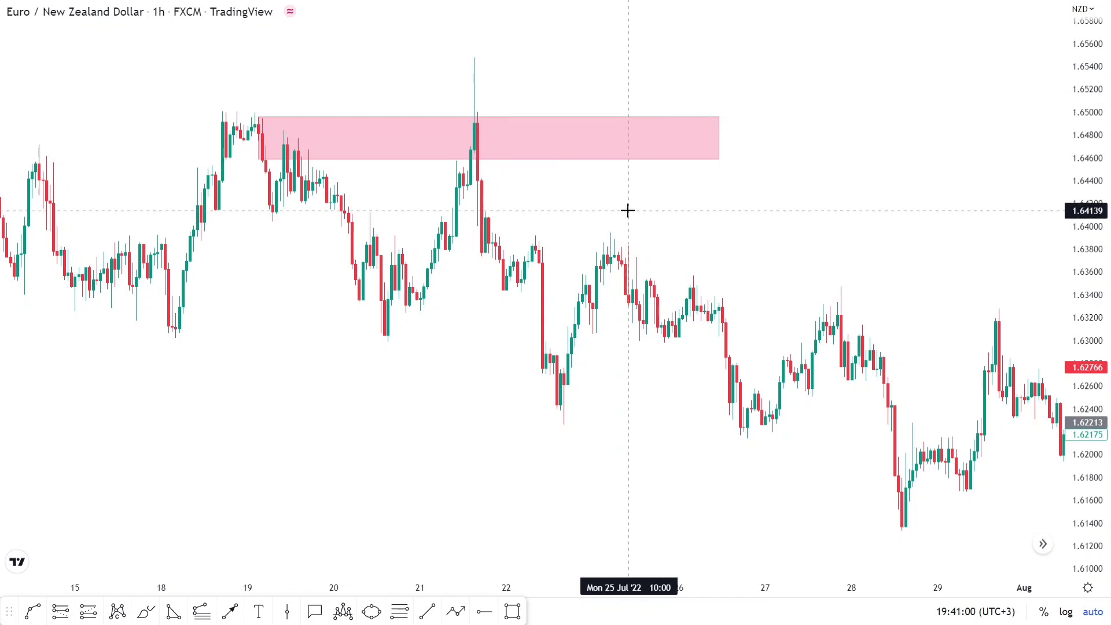
Draw a narrow ellipse around the 21 July rejection wick, spanning 1.65491 down to 1.64844.
scroll(628, 210, left, 3)
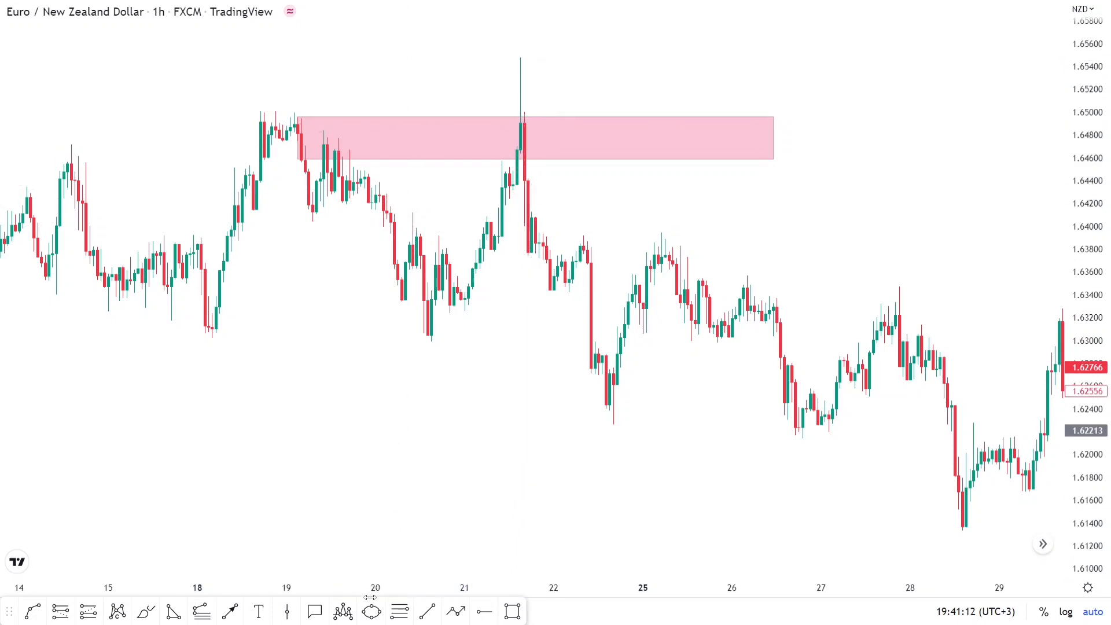
click(367, 615)
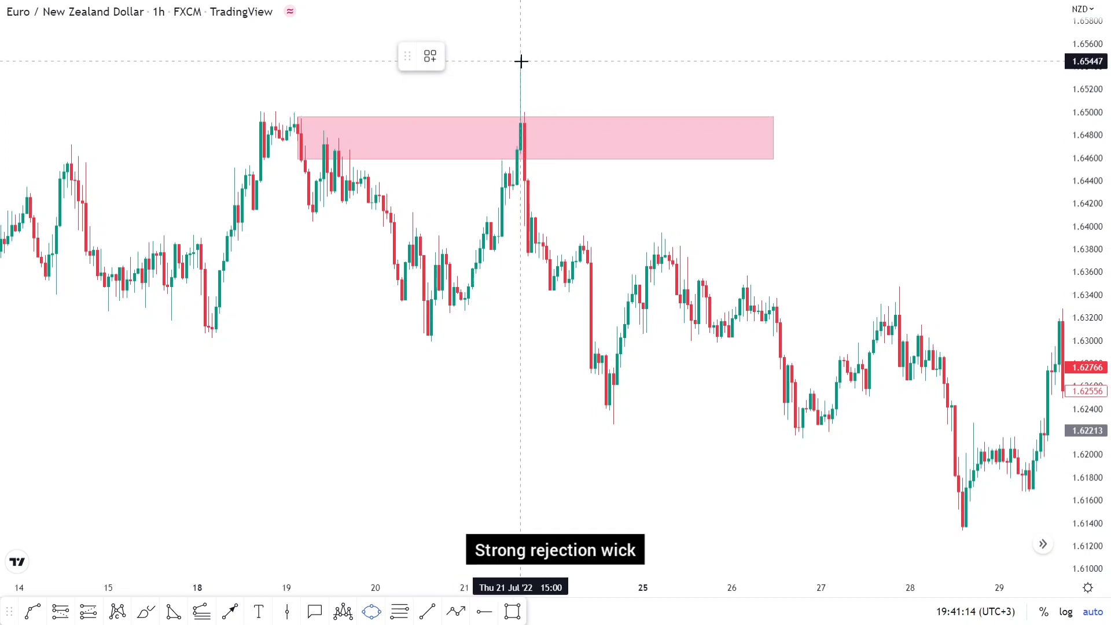
click(520, 130)
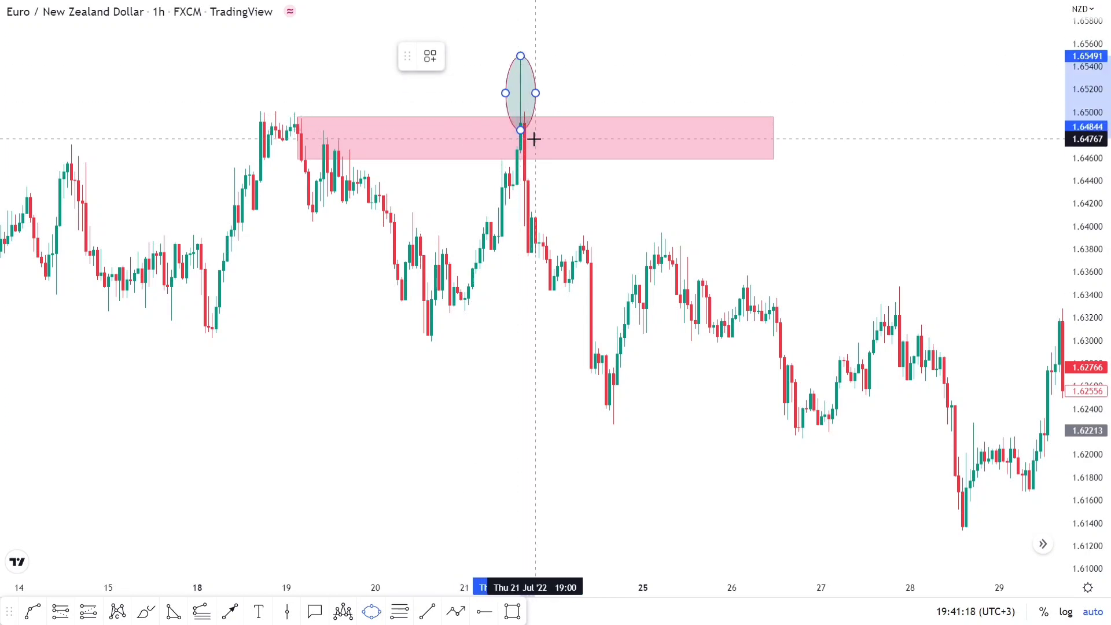
click(530, 138)
click(587, 99)
mouse_move(586, 99)
mouse_down()
mouse_move(545, 104)
mouse_move(573, 99)
mouse_up()
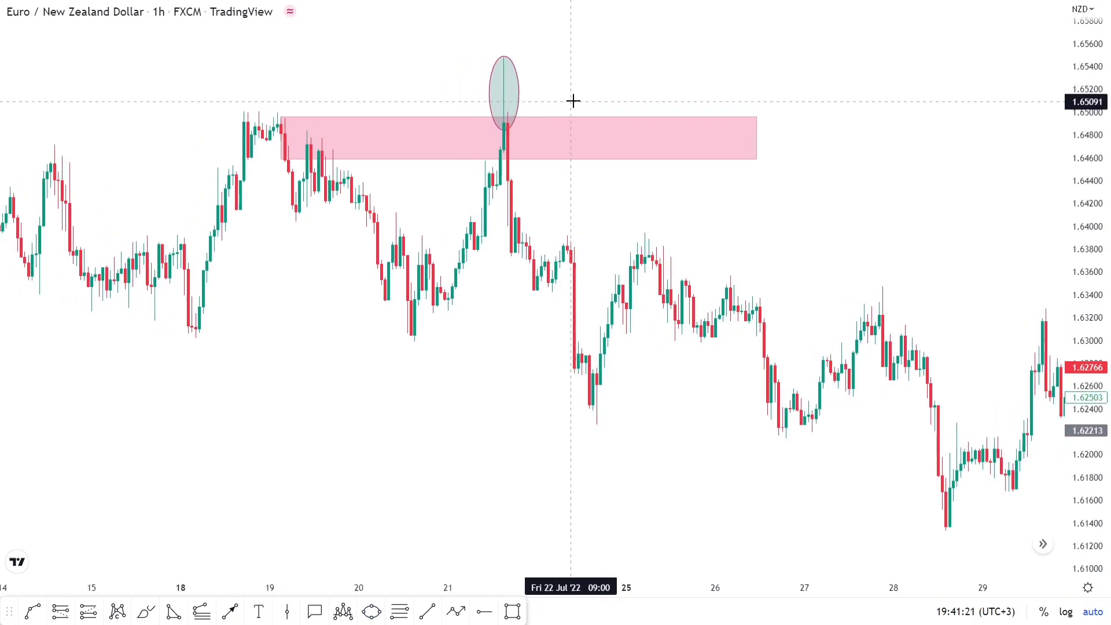
Draw an arrow from inside the supply zone to the bearish confirmation candle just after the 21 July rejection wick.
click(230, 611)
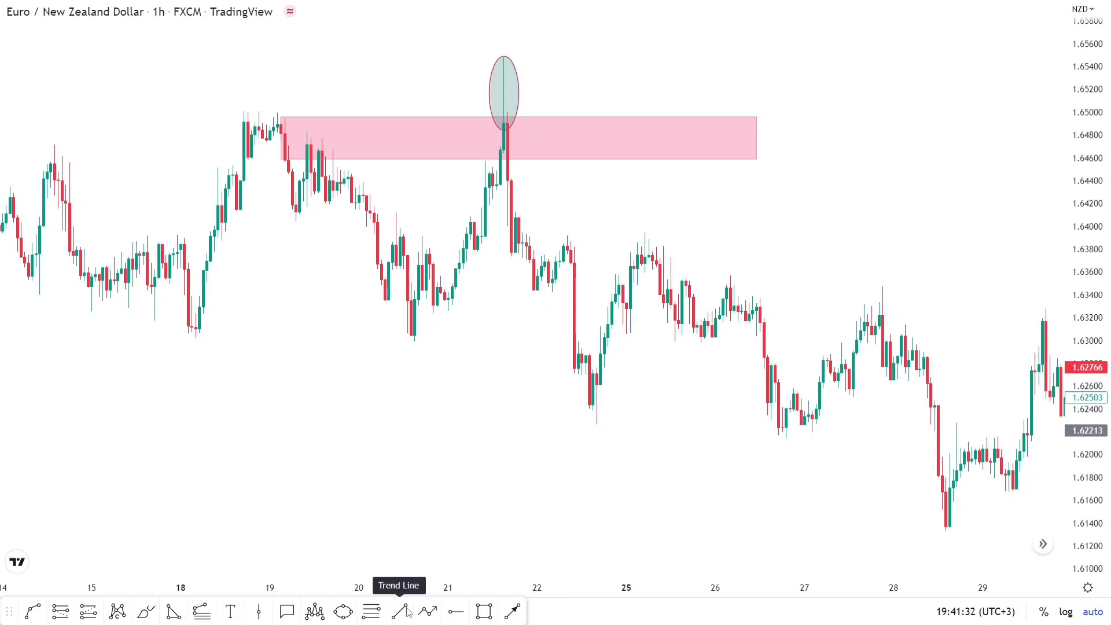
click(519, 618)
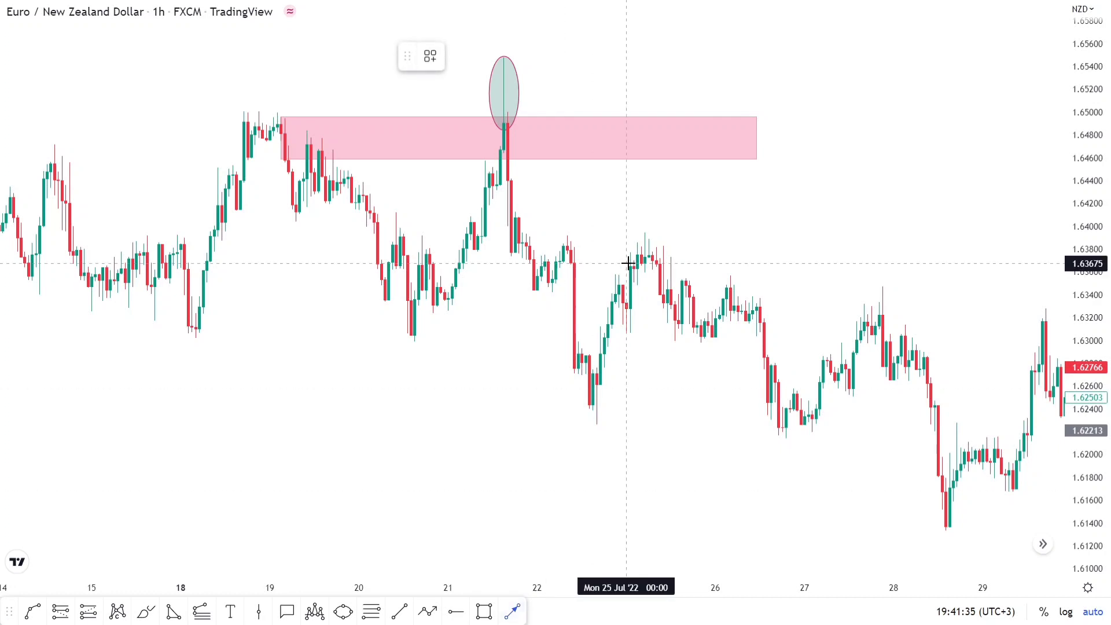
click(619, 132)
click(512, 165)
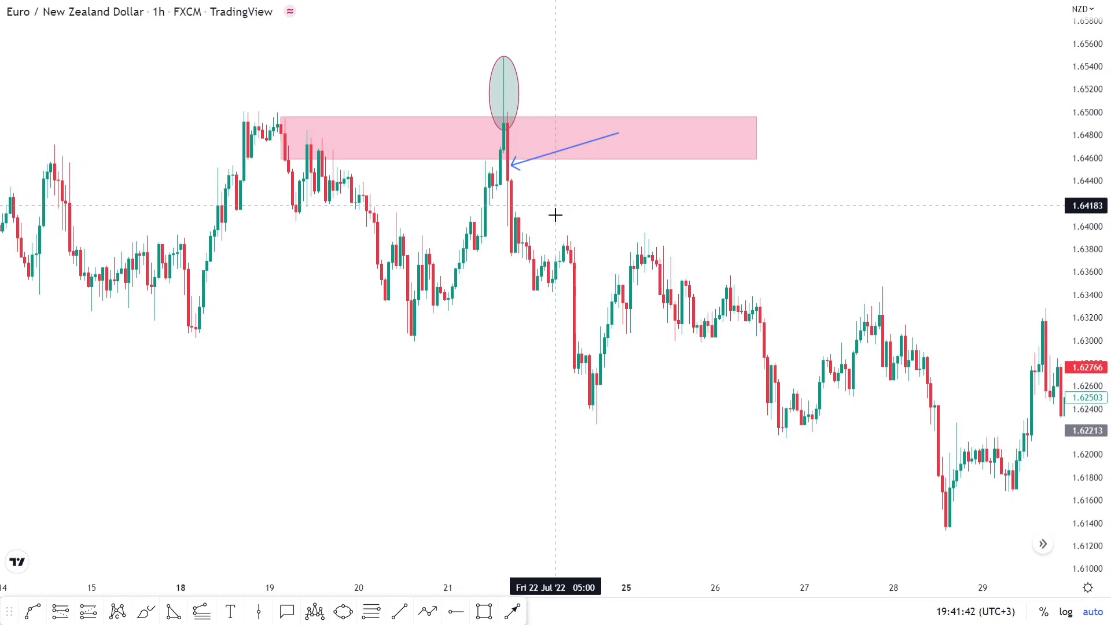
Place a short position from 21 July 16:00 with entry at 1.64412, stop at 1.64945 and target at about 1.61326.
scroll(533, 372, down, 3)
scroll(535, 374, up, 2)
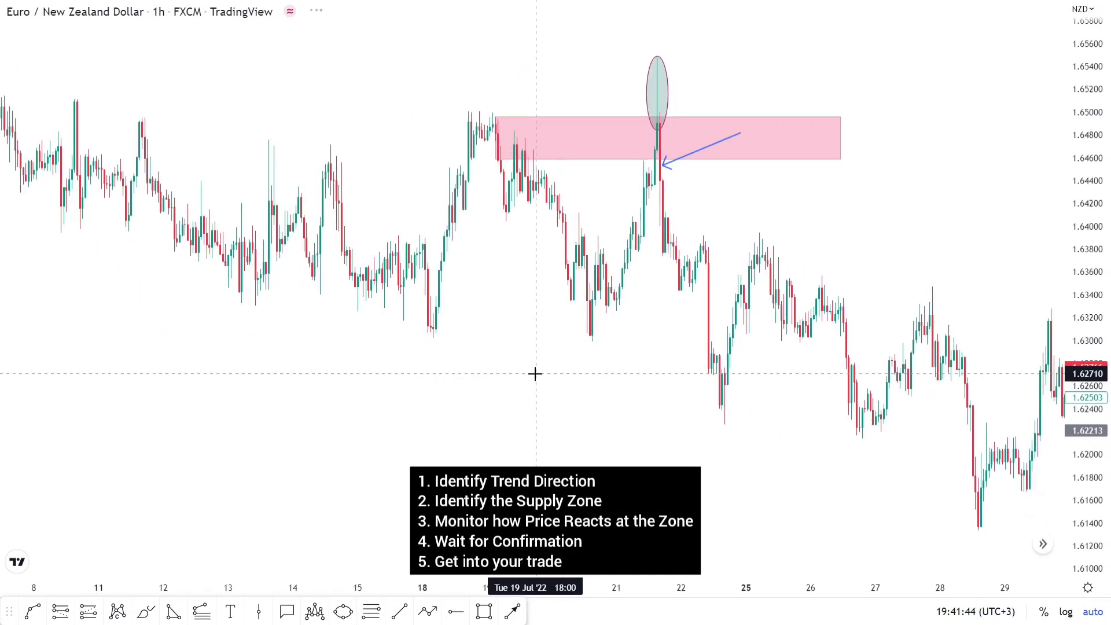
scroll(534, 374, up, 1)
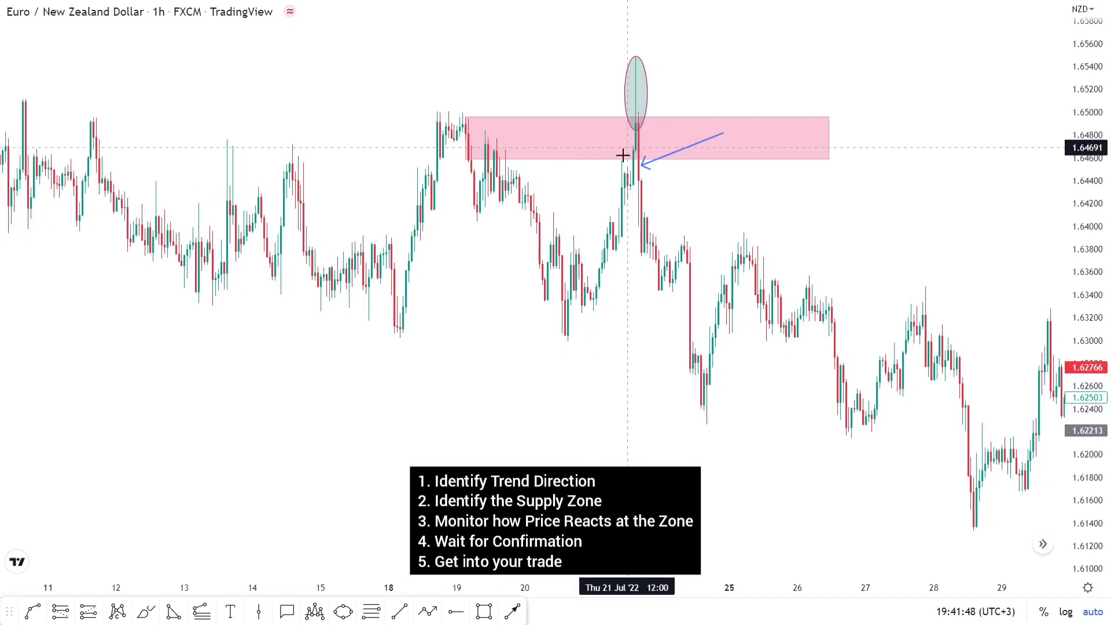
scroll(648, 271, up, 2)
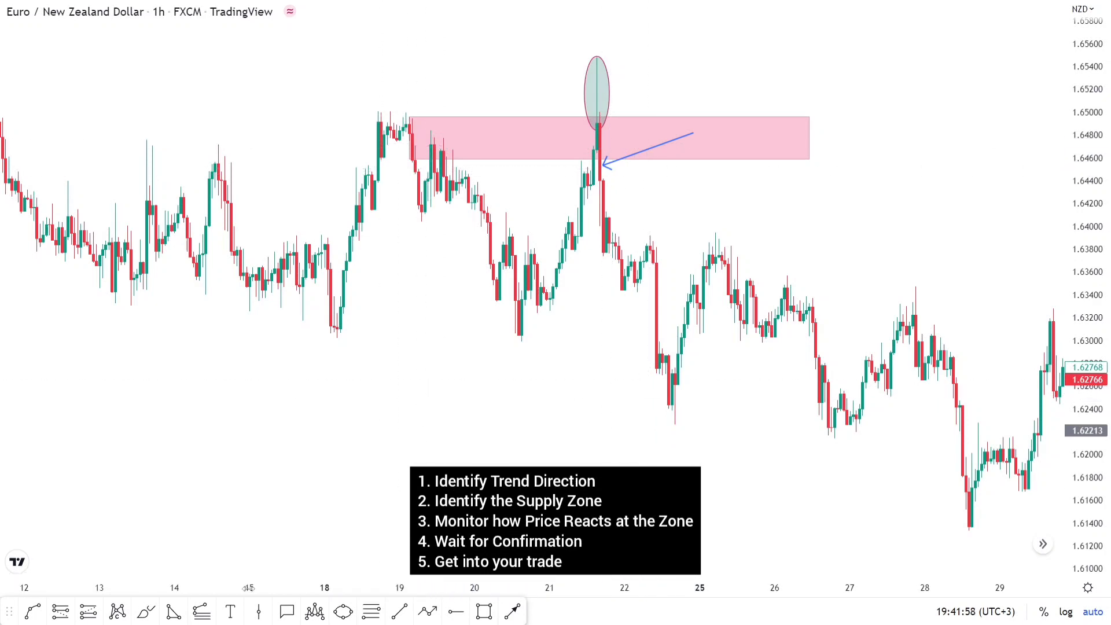
click(61, 612)
click(599, 180)
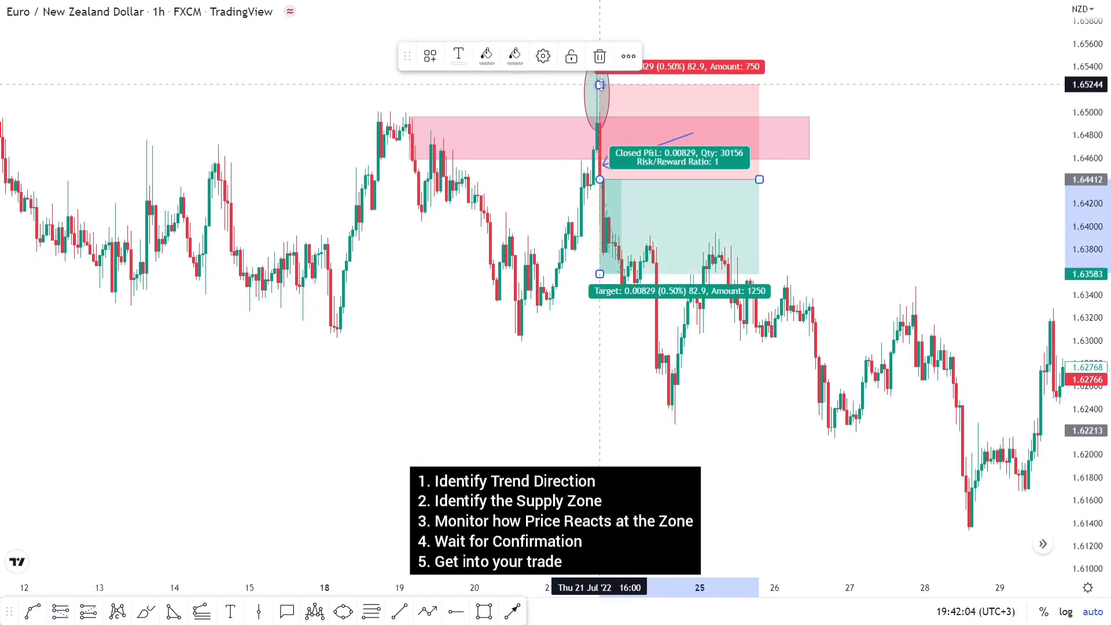
drag(600, 85, 615, 118)
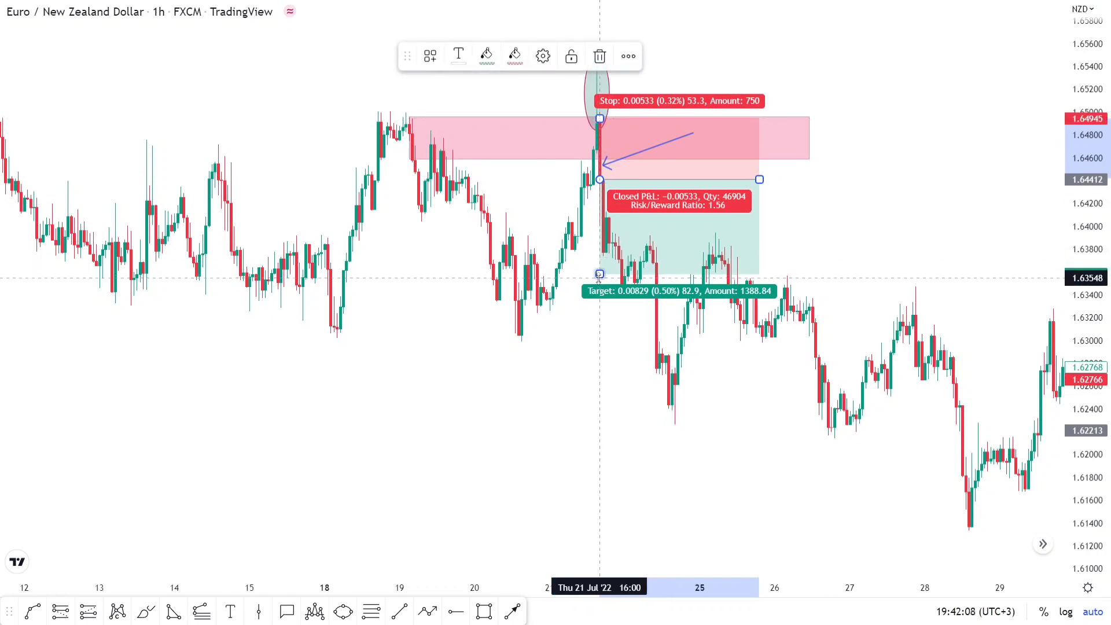
drag(599, 274, 637, 531)
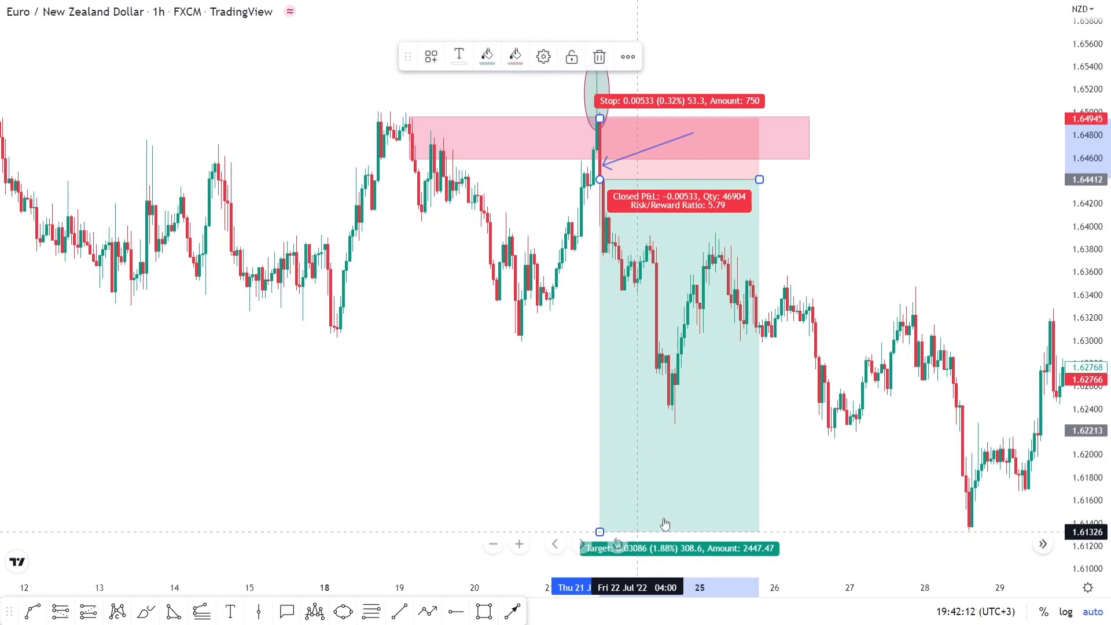
click(829, 438)
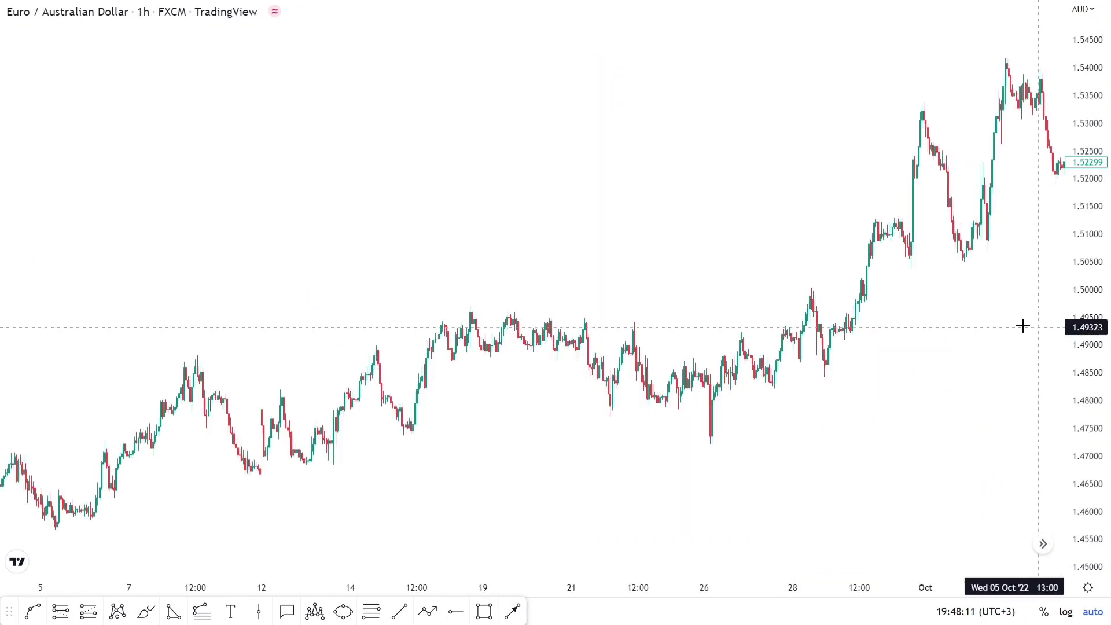
Examine the trend direction on the 1-hour EUR/AUD chart from late August to mid-October 2022.
scroll(920, 424, right, 5)
scroll(920, 424, right, 10)
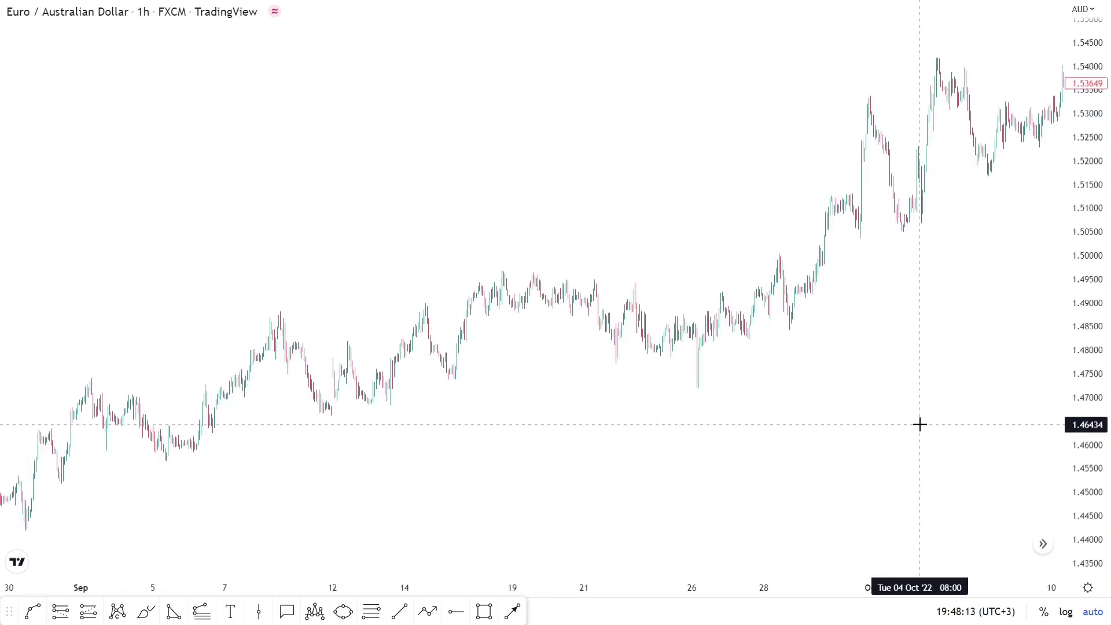
scroll(920, 425, right, 8)
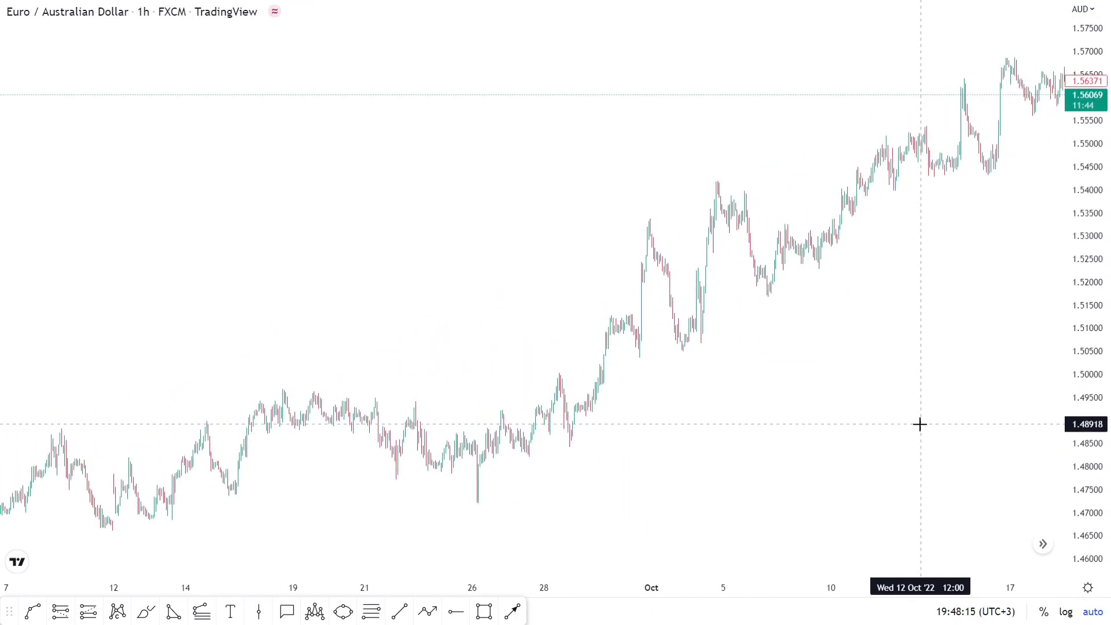
scroll(920, 424, left, 6)
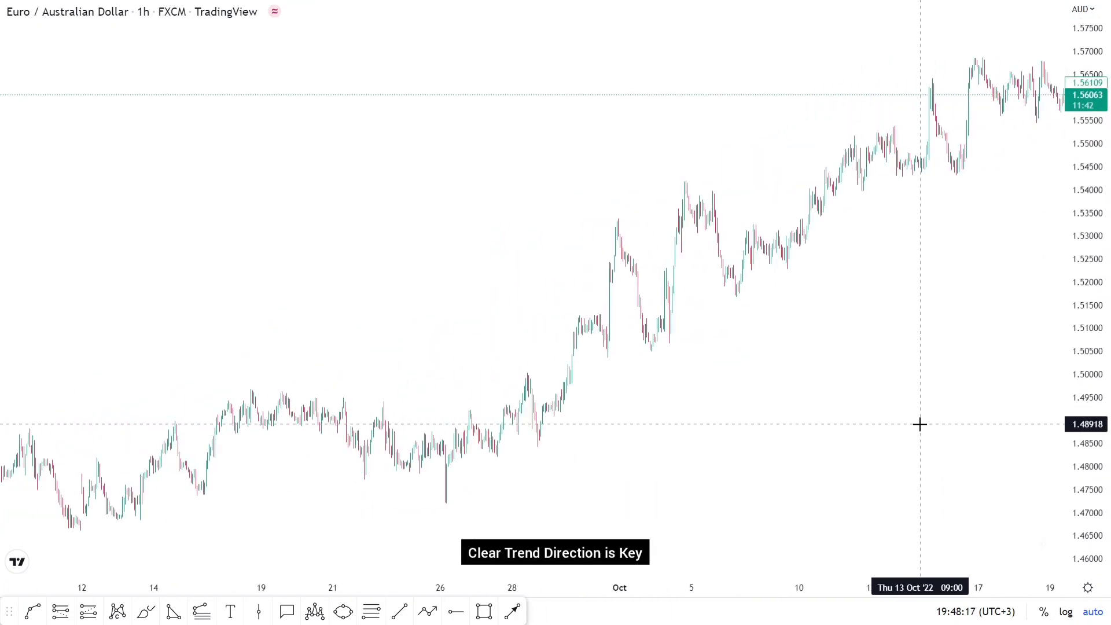
scroll(808, 413, left, 10)
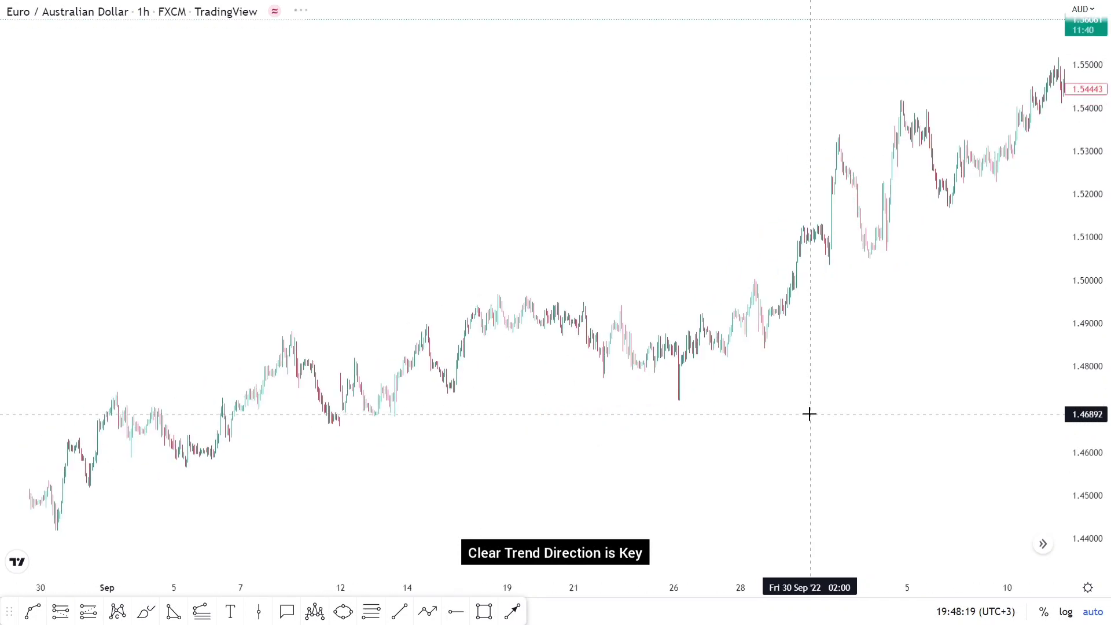
scroll(809, 413, up, 5)
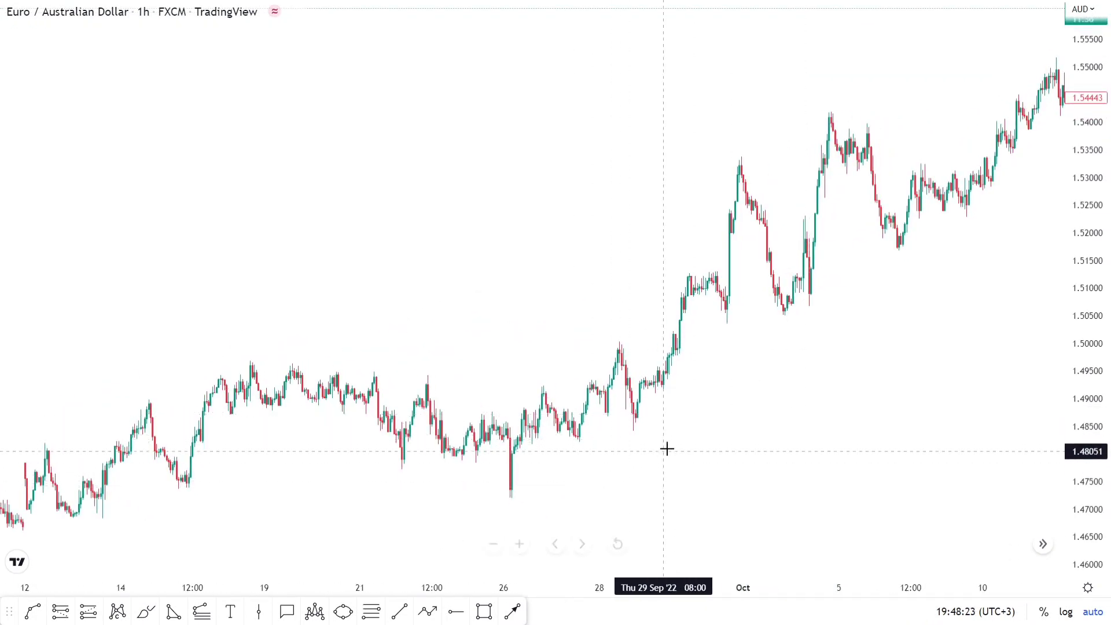
scroll(670, 447, left, 1)
scroll(669, 447, left, 8)
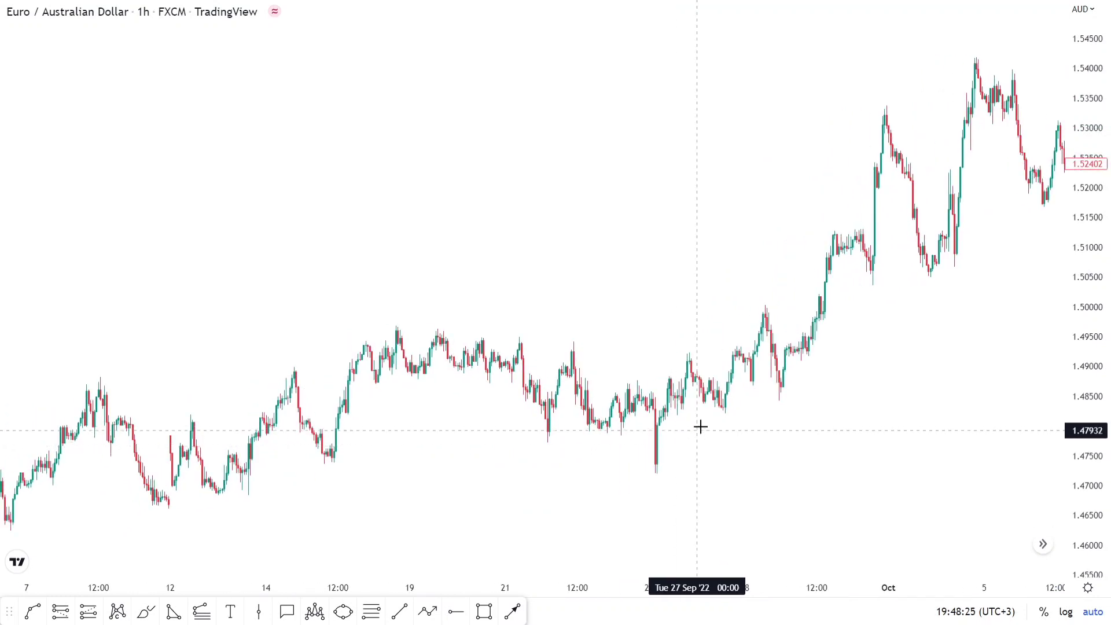
scroll(728, 315, left, 10)
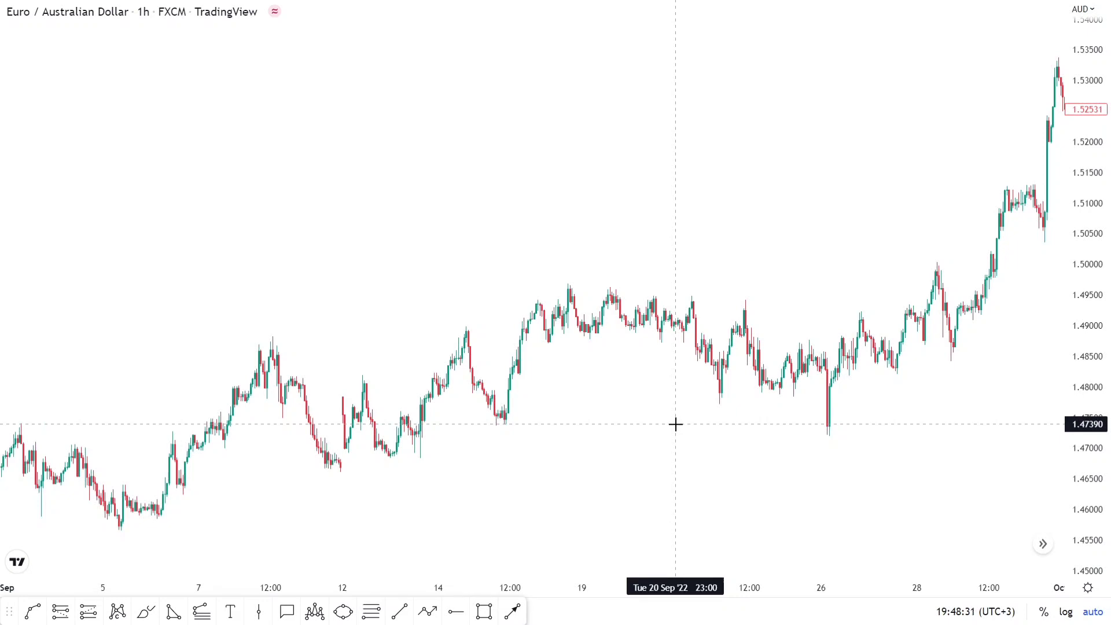
scroll(625, 426, left, 7)
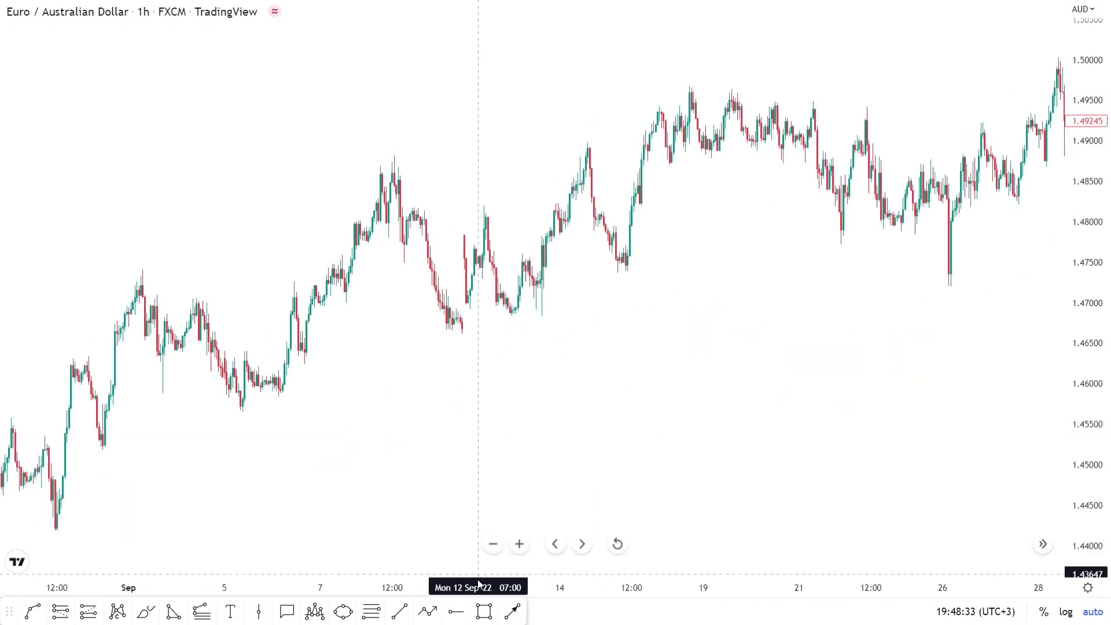
scroll(486, 387, left, 5)
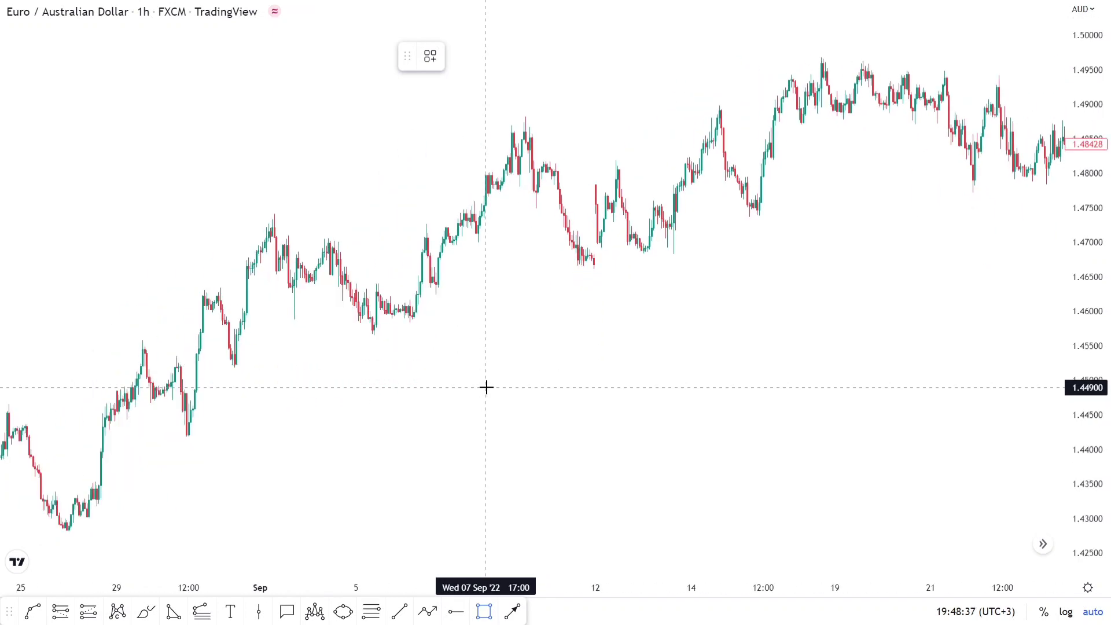
scroll(486, 387, right, 5)
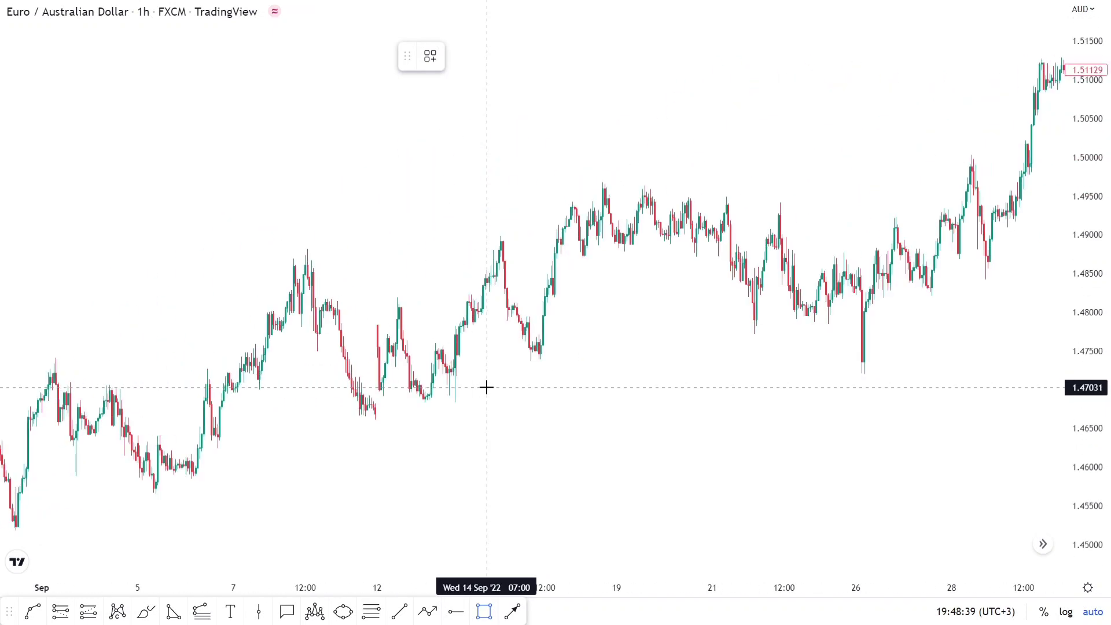
scroll(447, 380, up, 3)
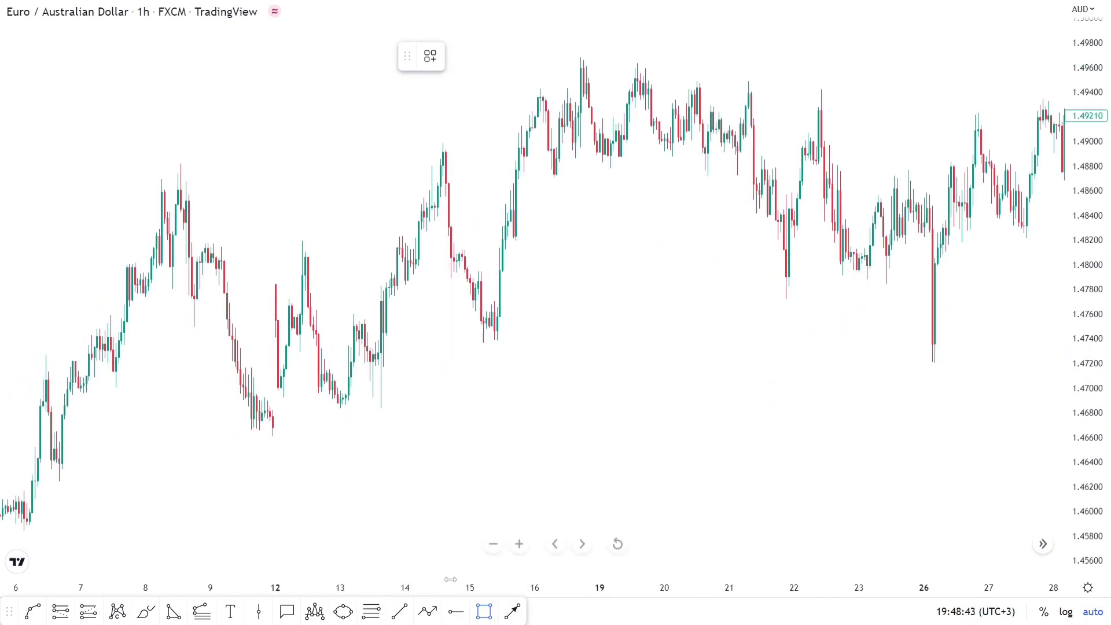
Draw an arrow from 15 September 10:00 at 1.46576 up to the 13 September rally near 1.475, and delete it.
click(497, 439)
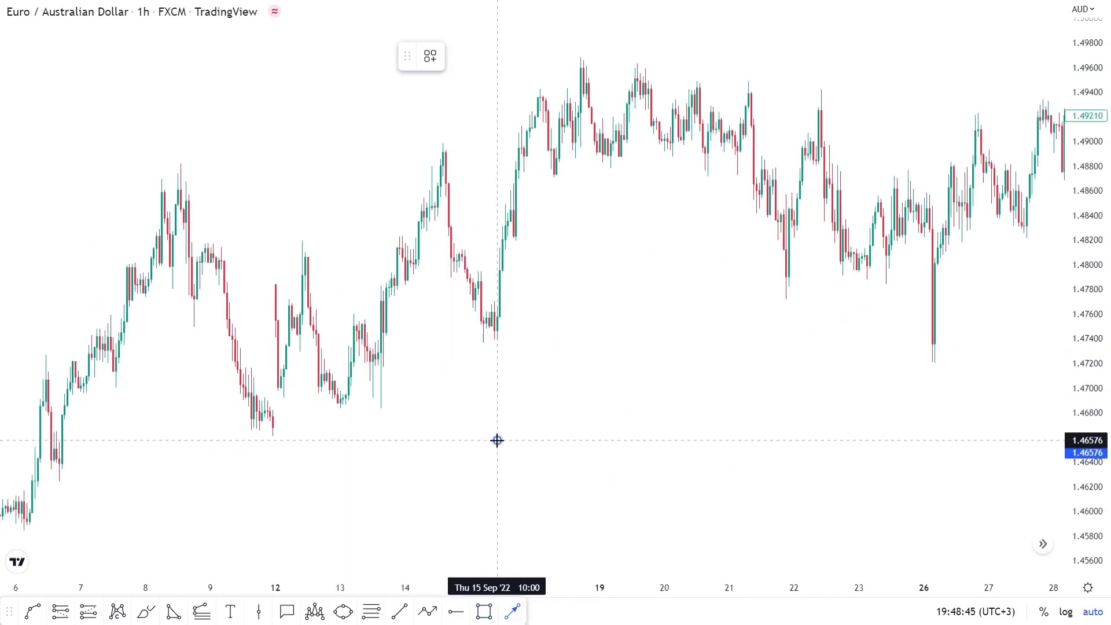
click(397, 327)
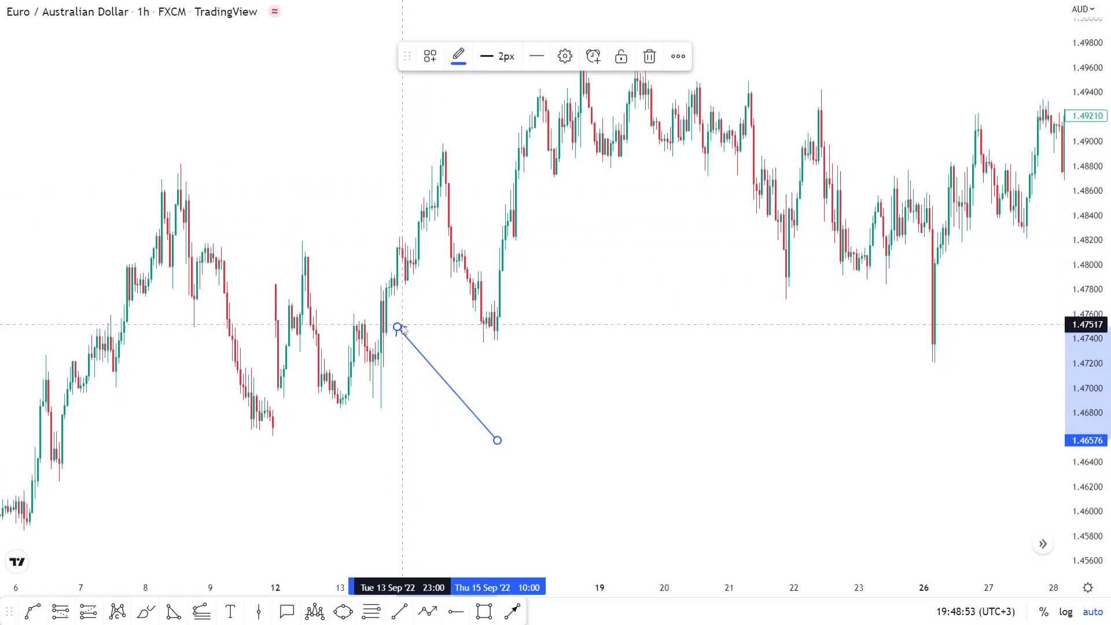
key(Delete)
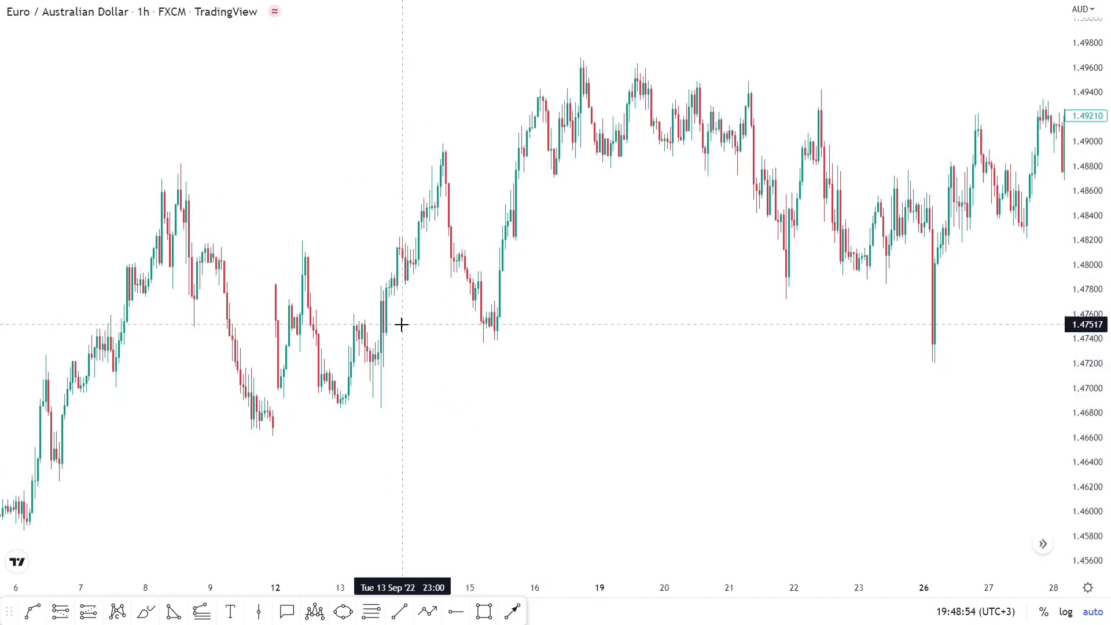
Draw a demand zone rectangle from 13 September 15:00 at 1.47811 to 23 September 10:00 at 1.46841.
click(484, 612)
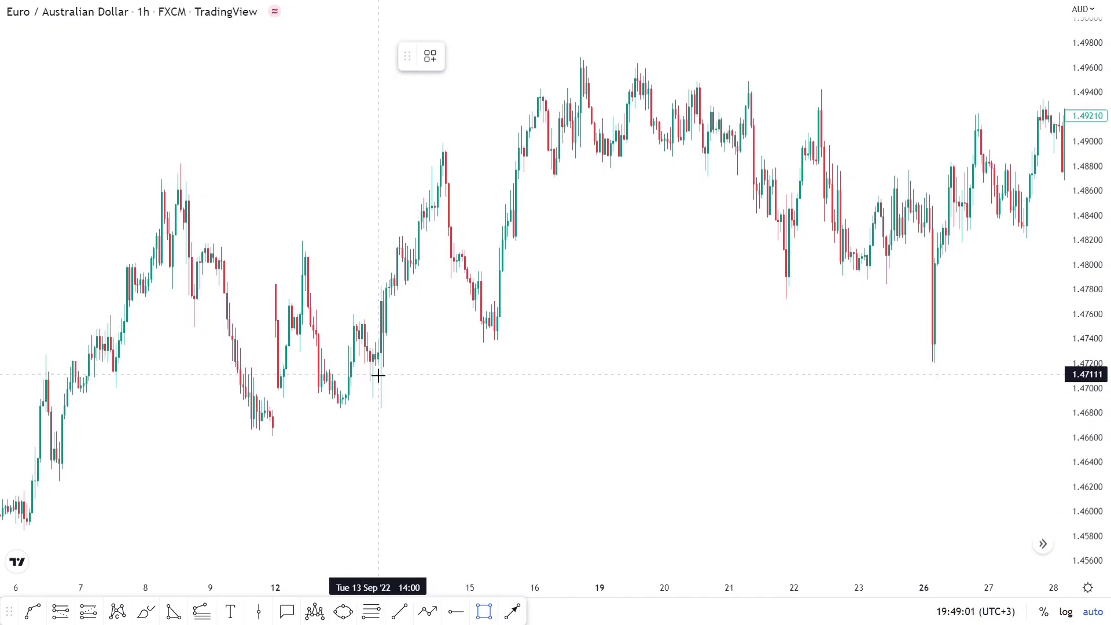
click(381, 288)
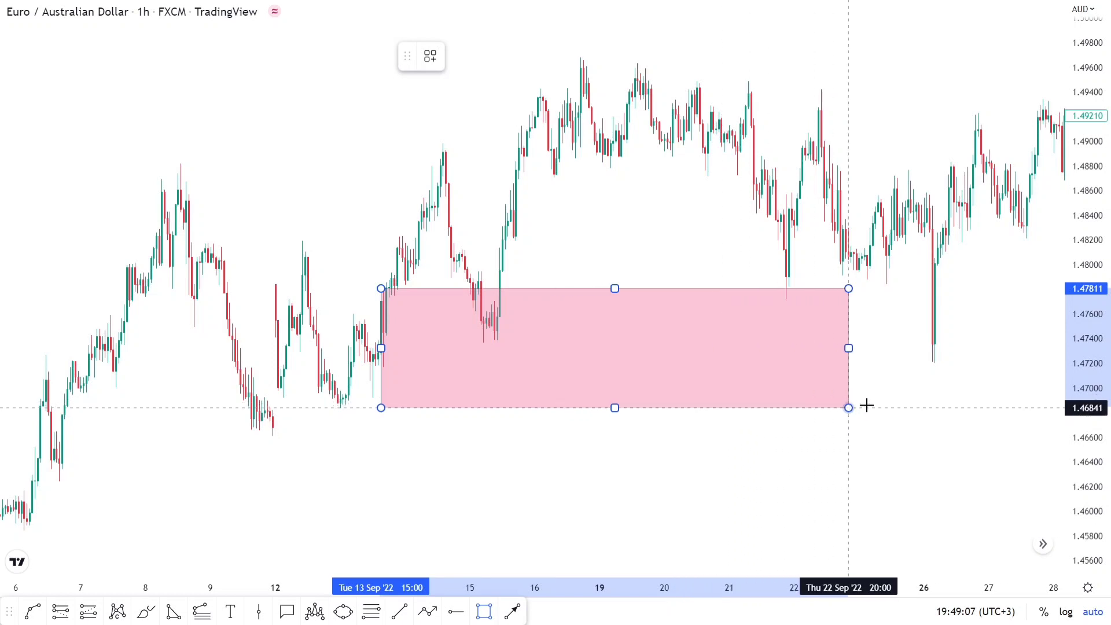
click(886, 408)
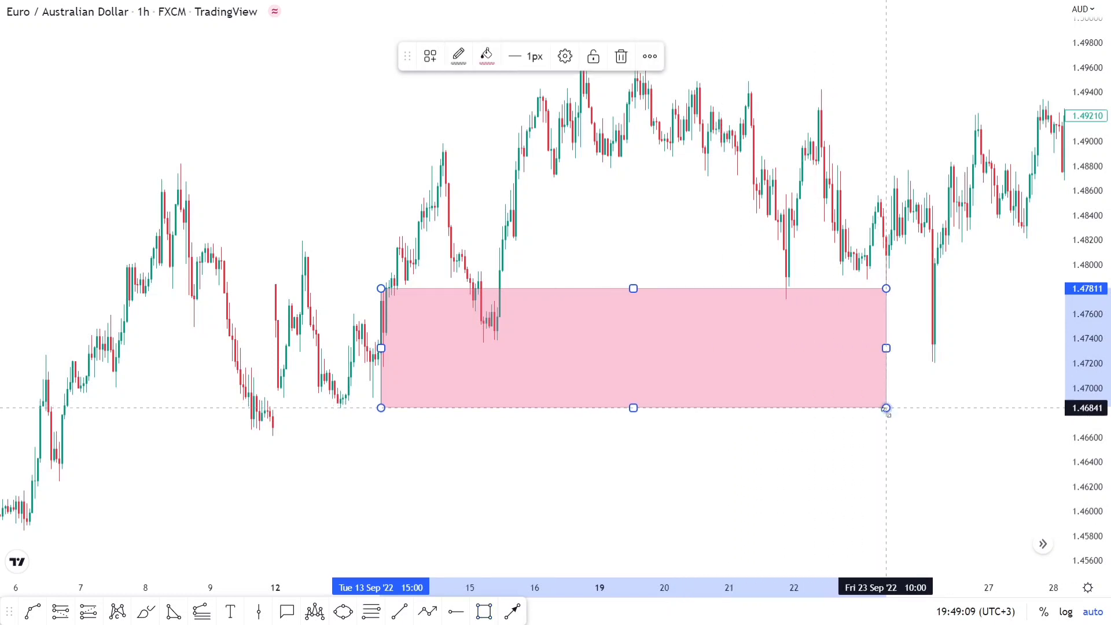
click(945, 454)
Inspect the mid-September price reaction inside the demand zone, and delete the zone rectangle.
scroll(876, 455, left, 2)
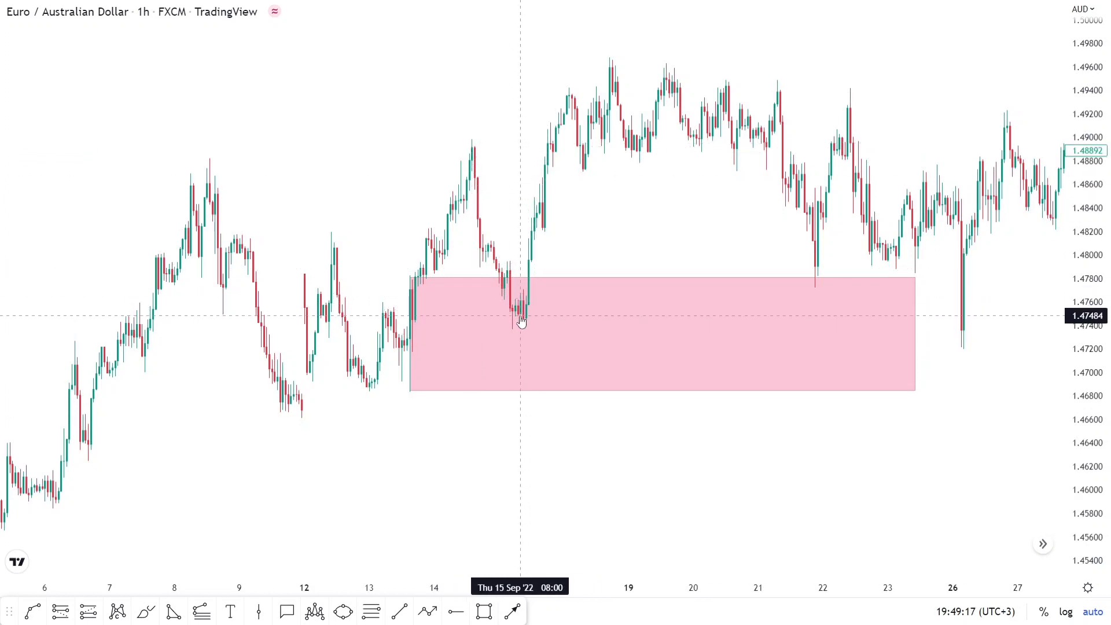
scroll(568, 191, up, 3)
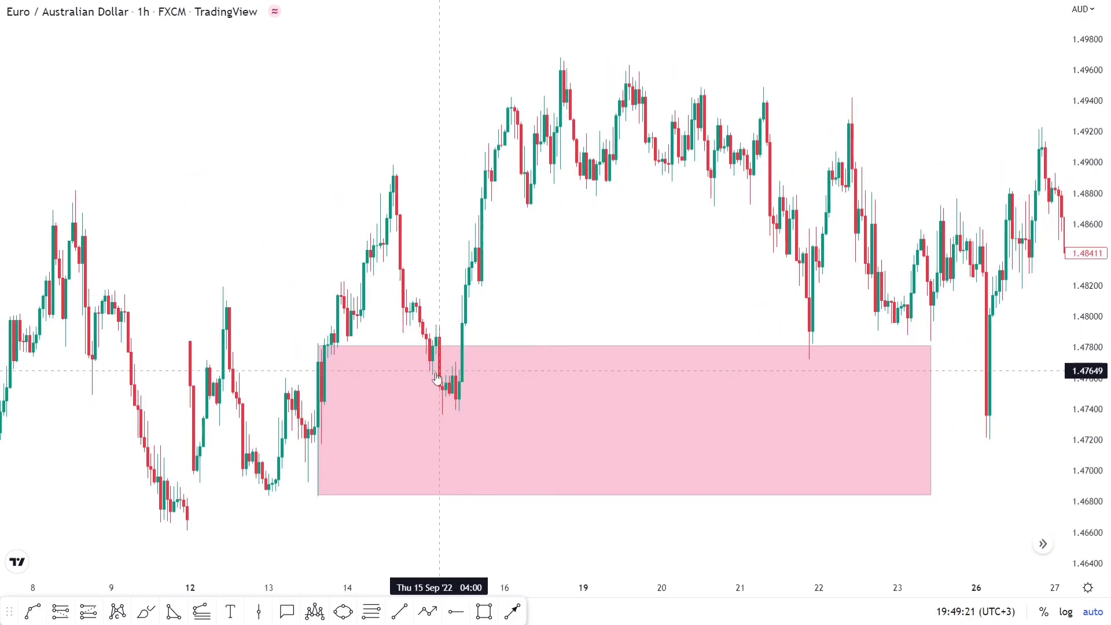
click(317, 346)
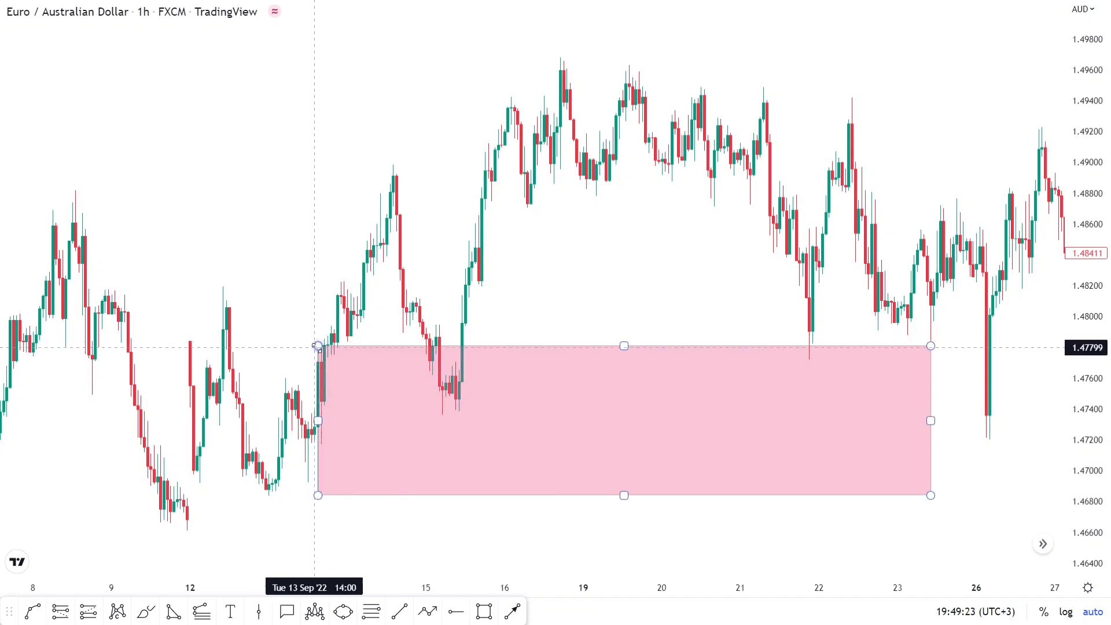
key(Delete)
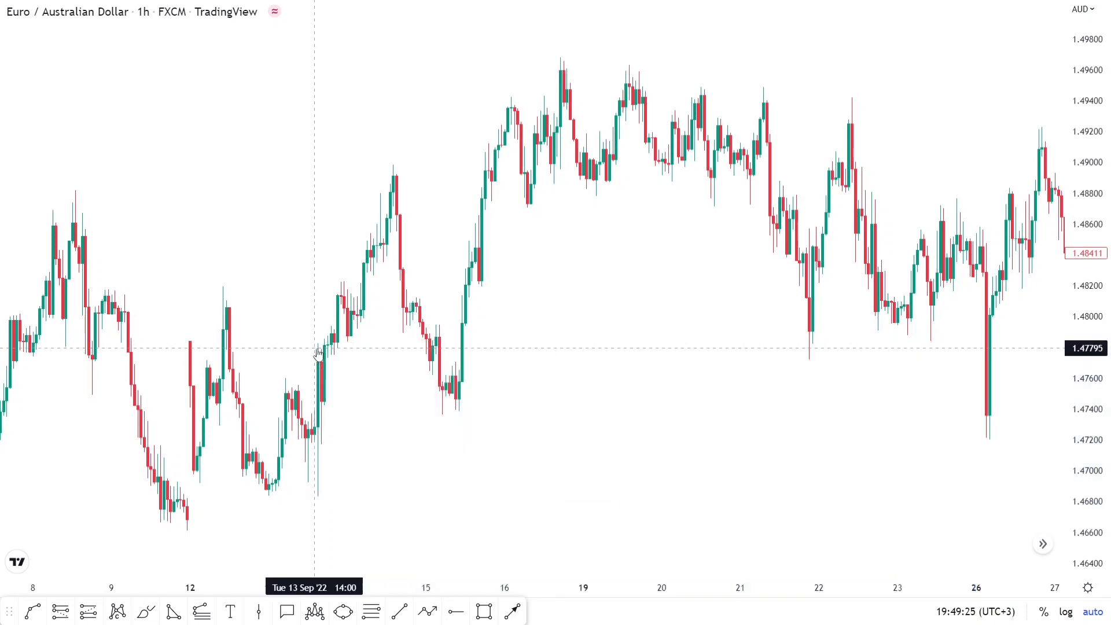
Draw a rectangle around the 15 September consolidation, from 05:00 at about 1.47625 to 12:00 at about 1.474.
click(490, 616)
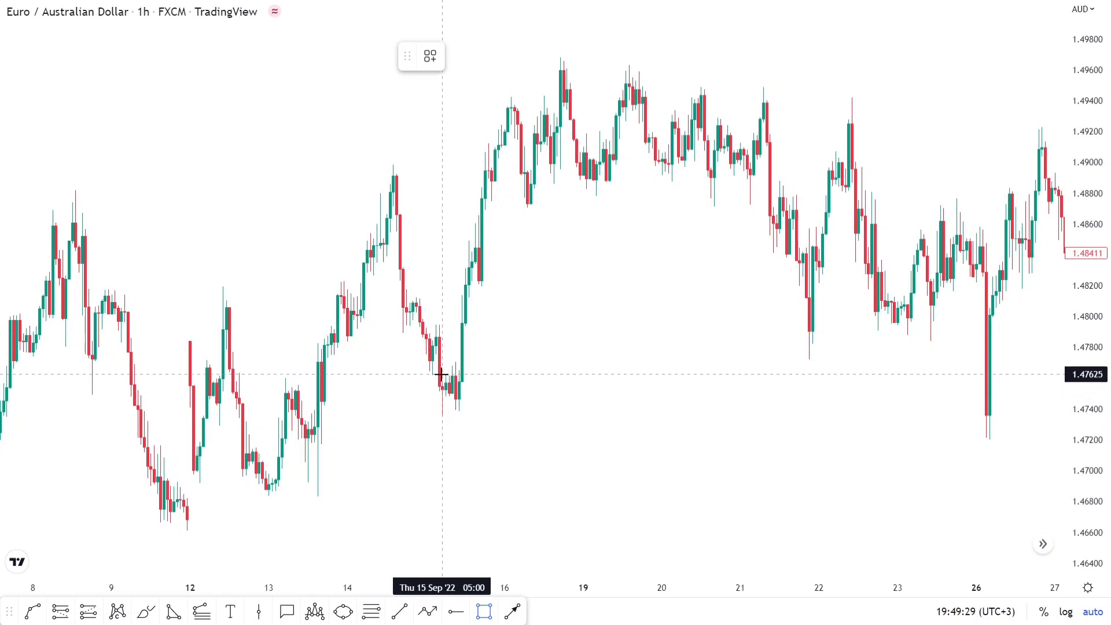
drag(442, 375, 465, 408)
click(528, 402)
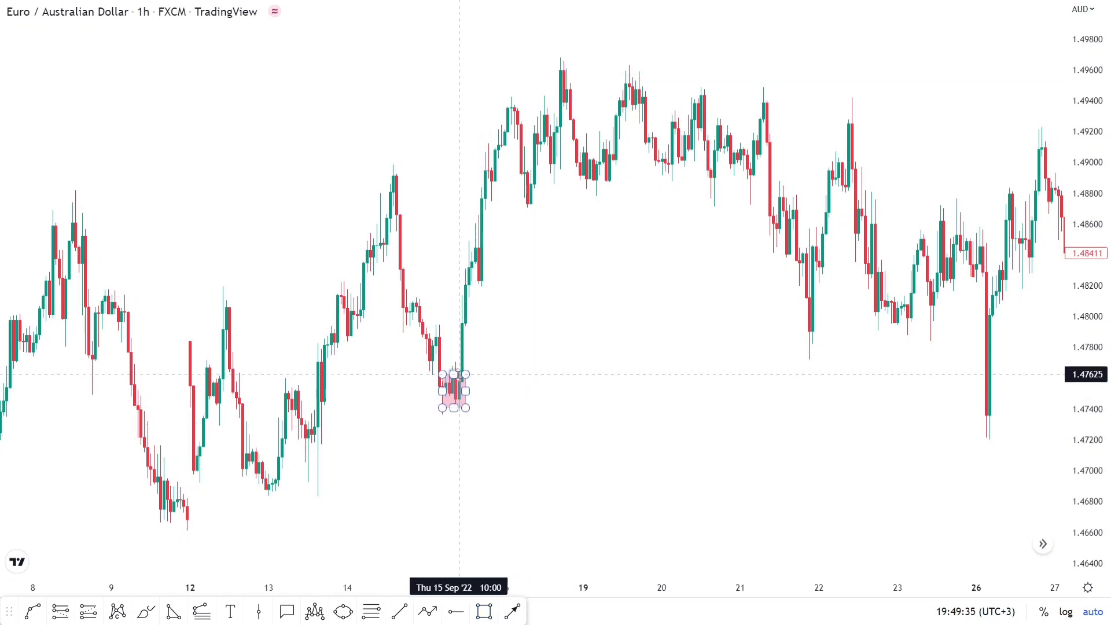
Draw an arrow from 1.47315 up to the 15 September breakout candle above the small consolidation rectangle.
click(510, 610)
click(547, 422)
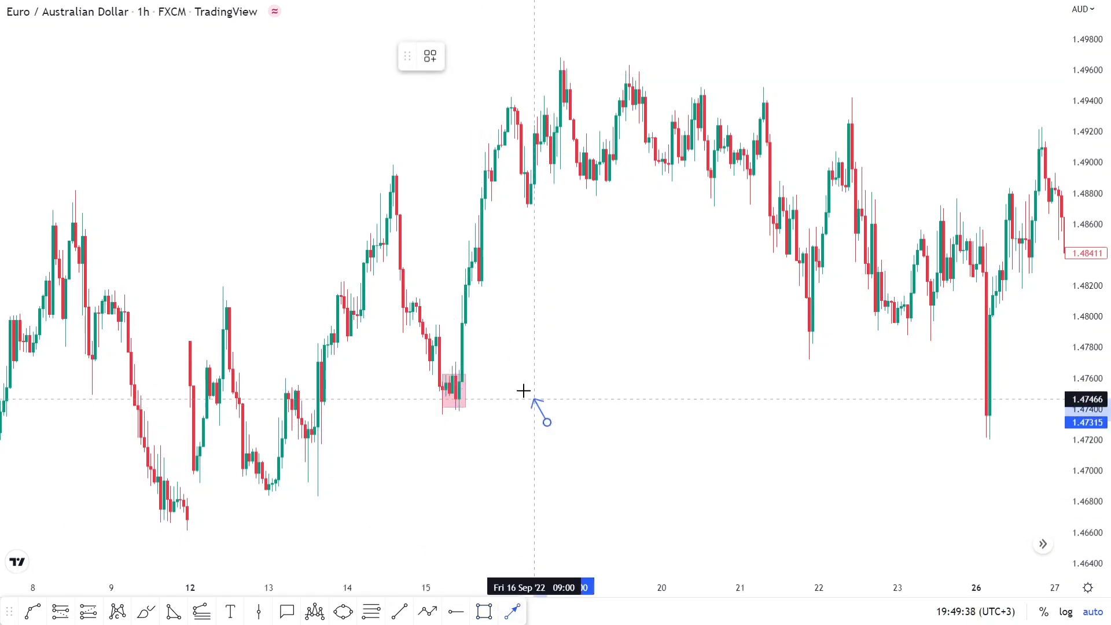
click(469, 352)
click(503, 351)
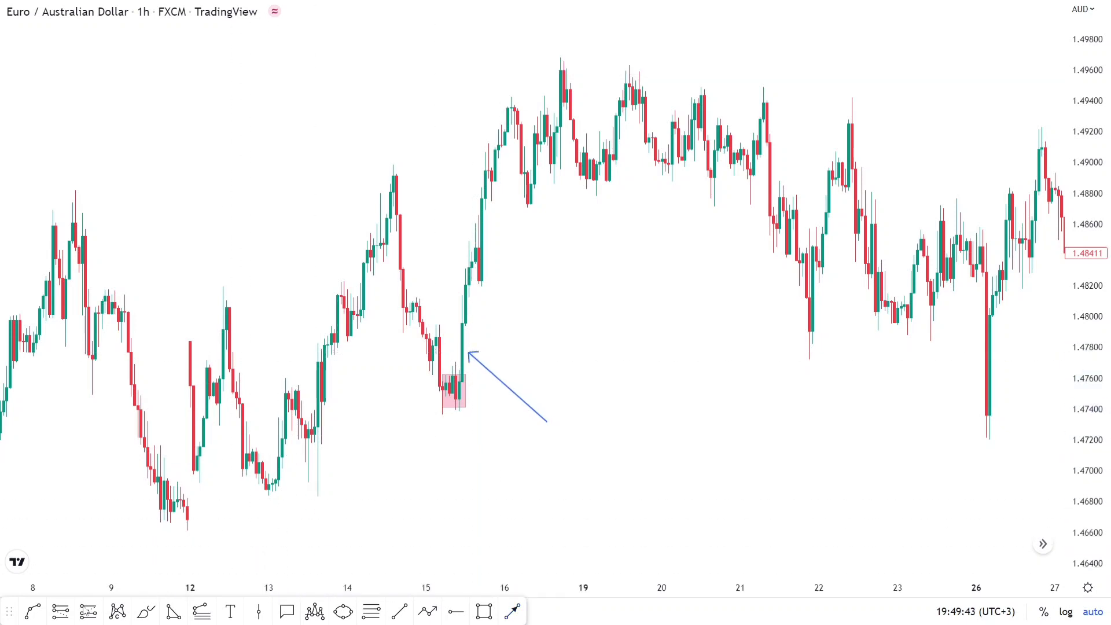
Place a long position on 15 September 12:00 with entry 1.47950, stop 1.47522 and target 1.49403.
click(88, 611)
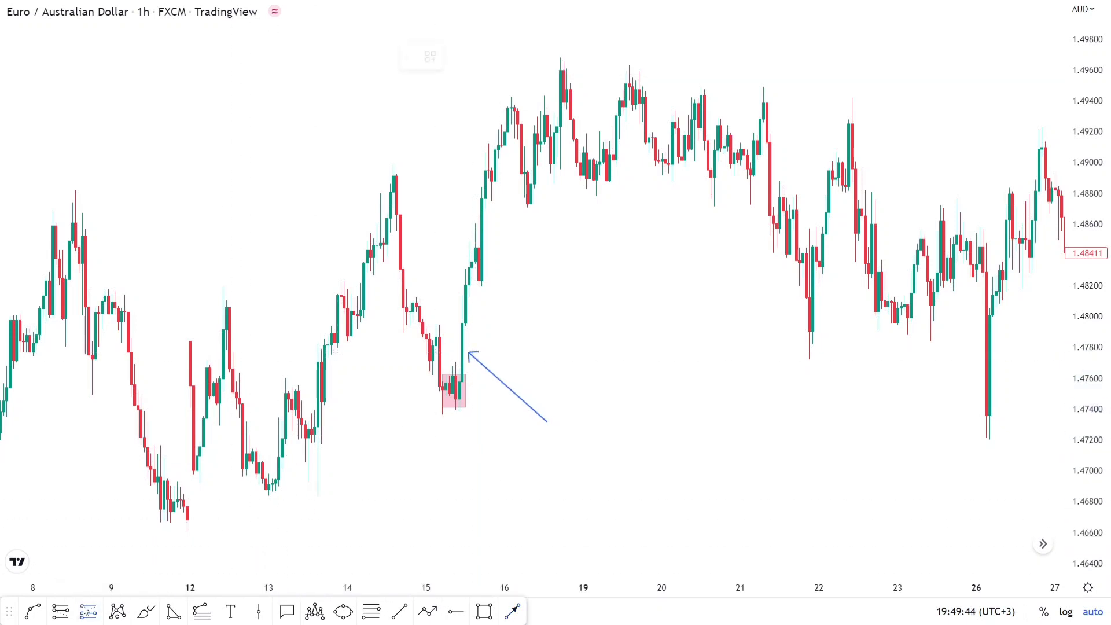
click(466, 325)
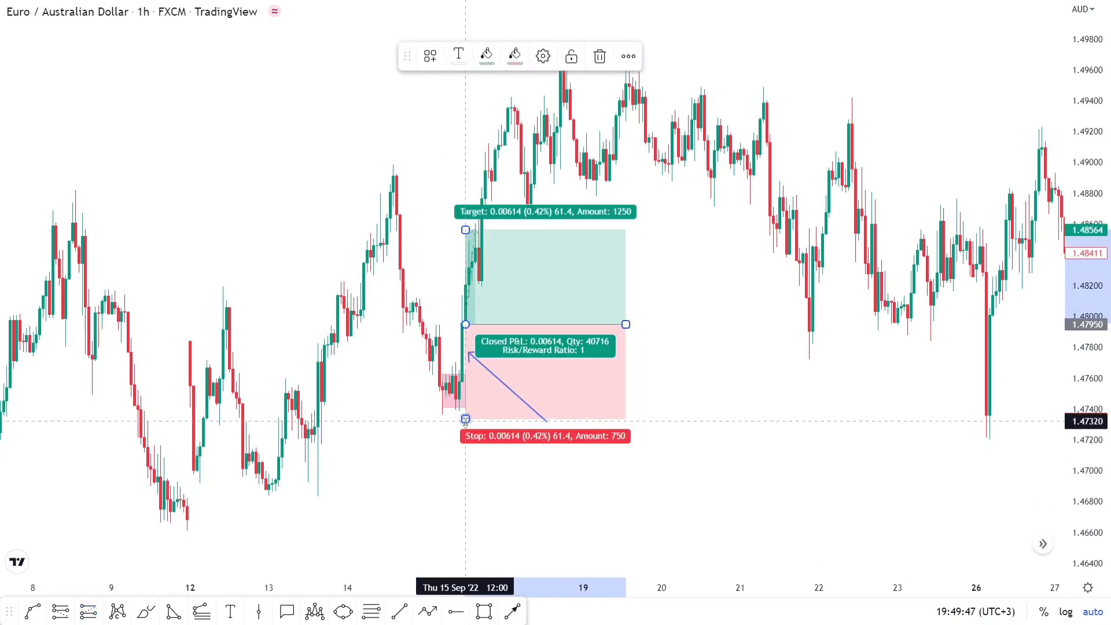
drag(465, 419, 475, 391)
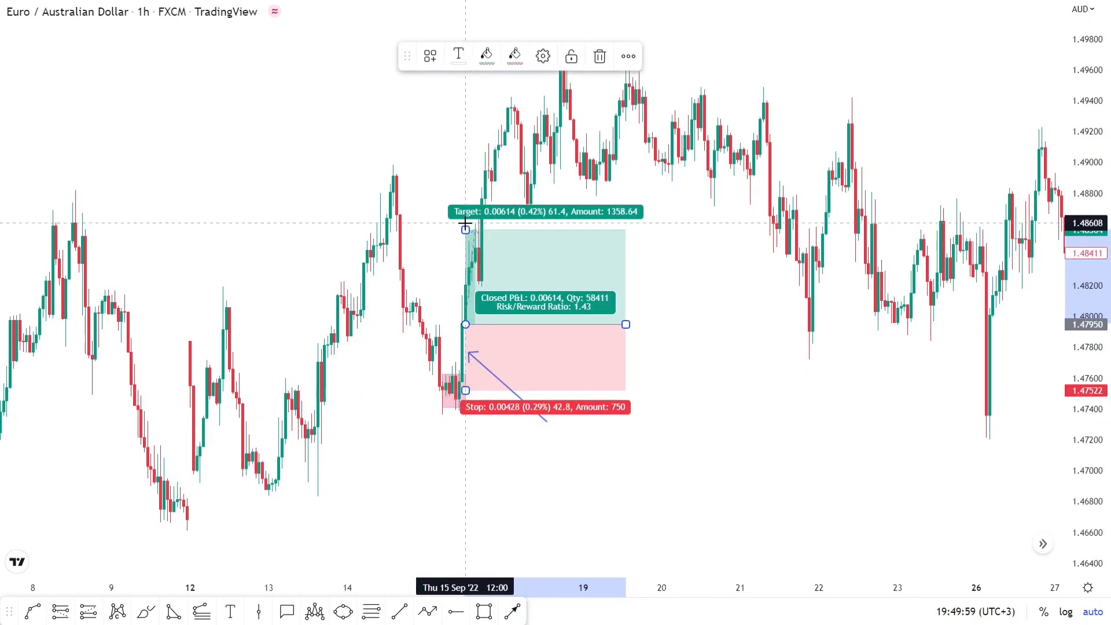
drag(465, 229, 465, 101)
click(723, 264)
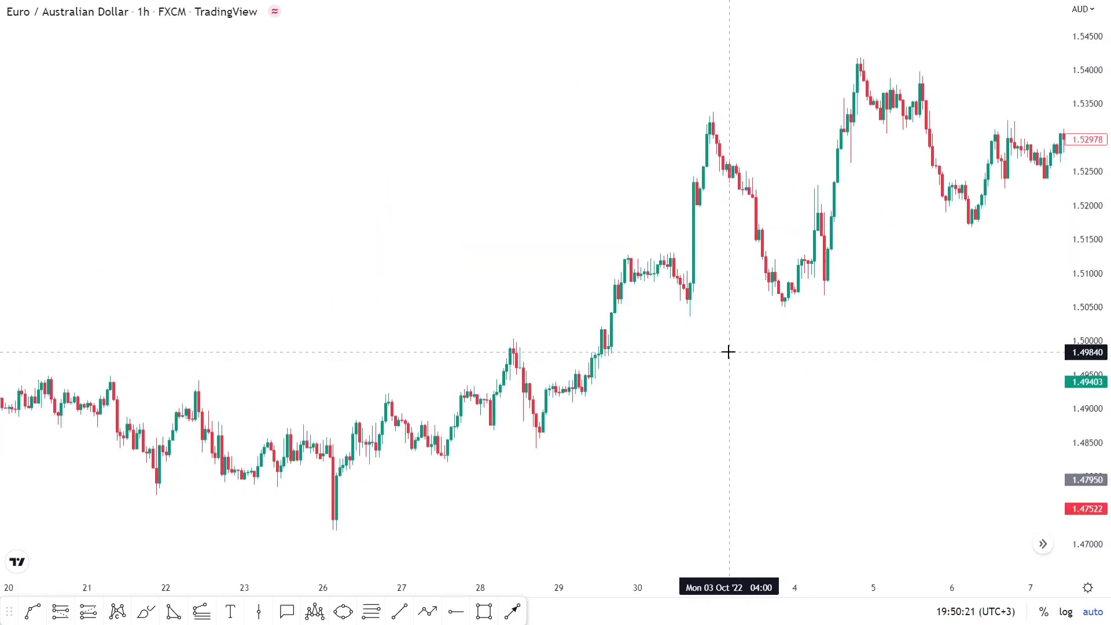
Draw an arrow from 3 October 06:00 at 1.49840 up to the strong 30 September rally candle.
scroll(728, 351, up, 3)
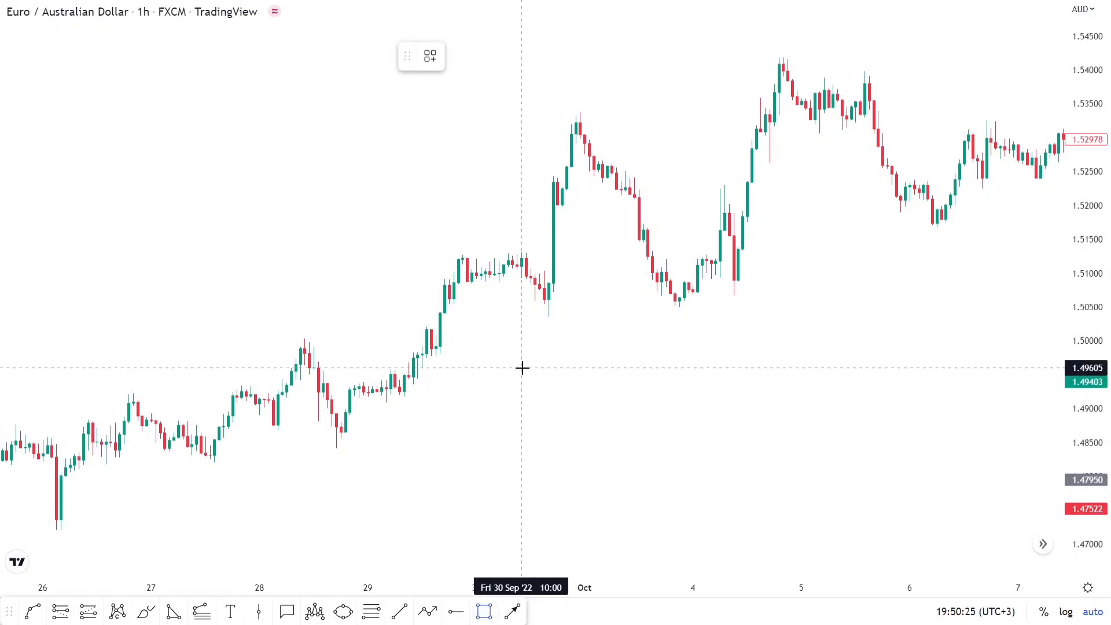
click(511, 612)
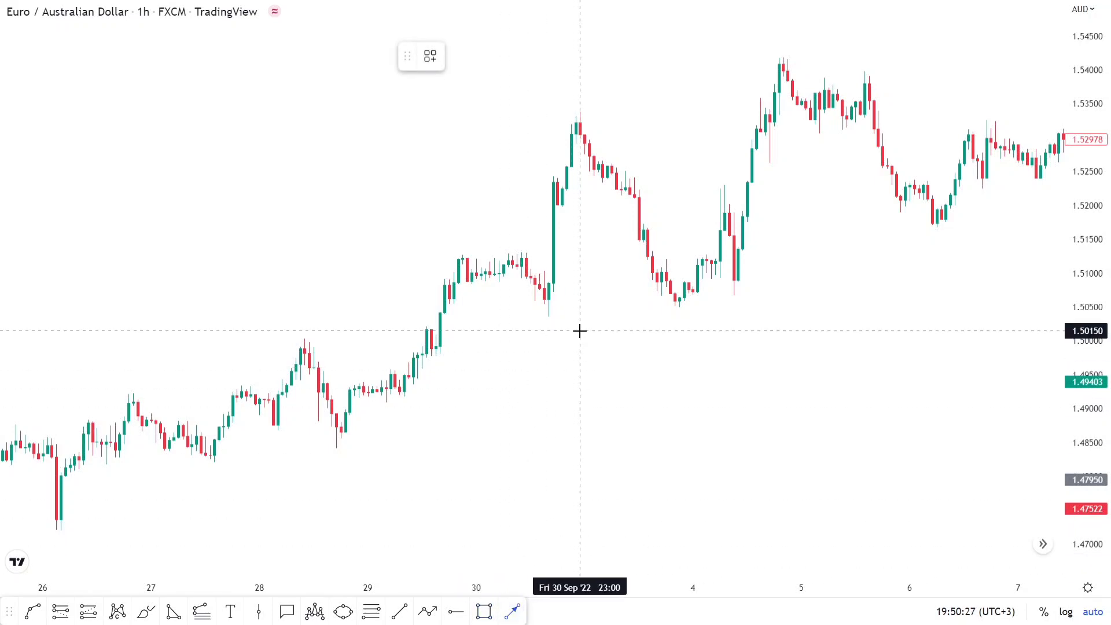
click(611, 351)
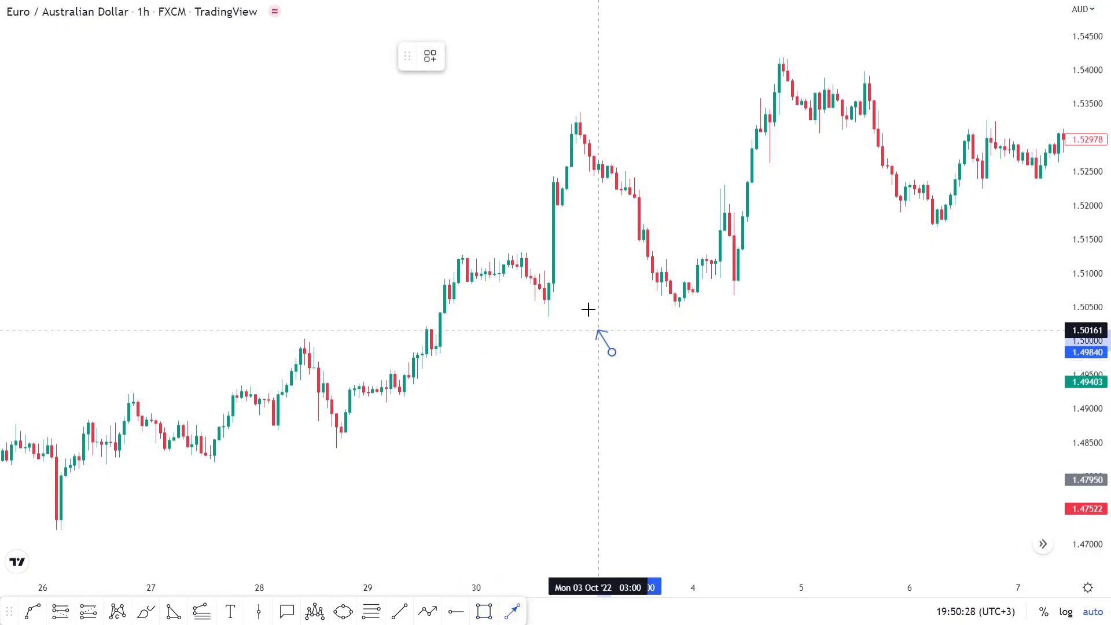
click(556, 249)
click(584, 251)
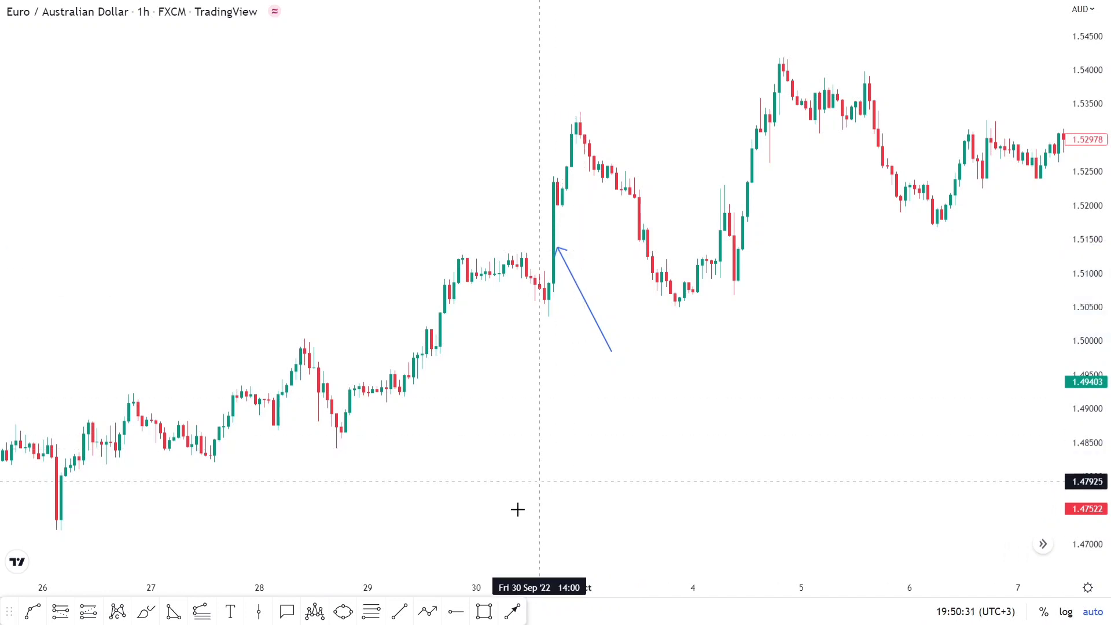
Draw a demand zone rectangle from 30 September 16:00 at 1.50910 to 4 October 20:00 at 1.50364, and delete the rally arrow.
click(484, 612)
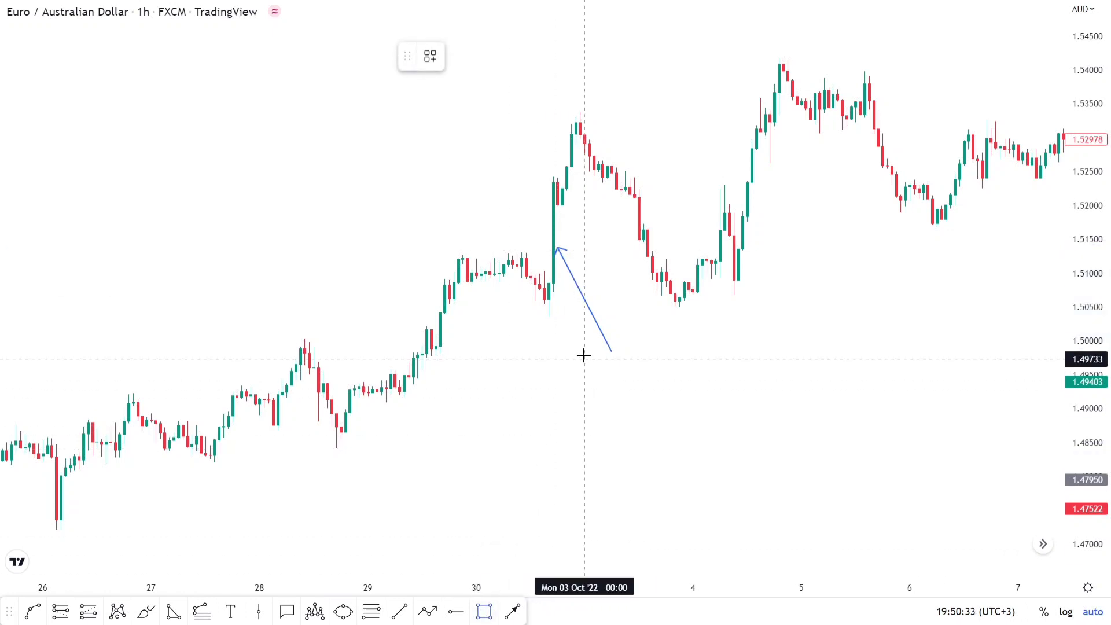
click(549, 280)
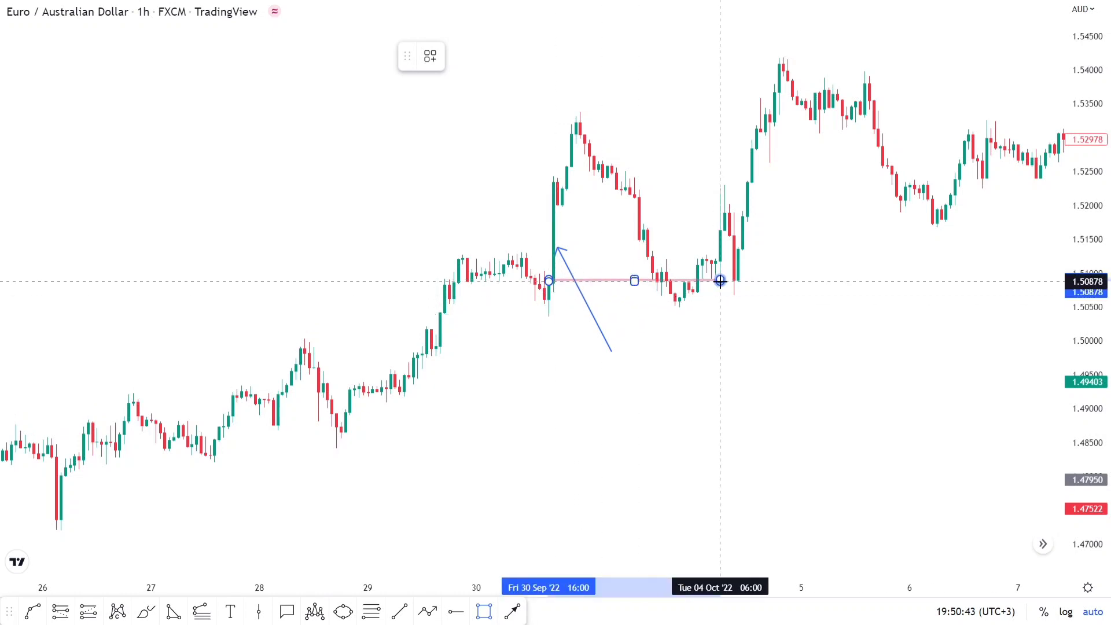
click(783, 316)
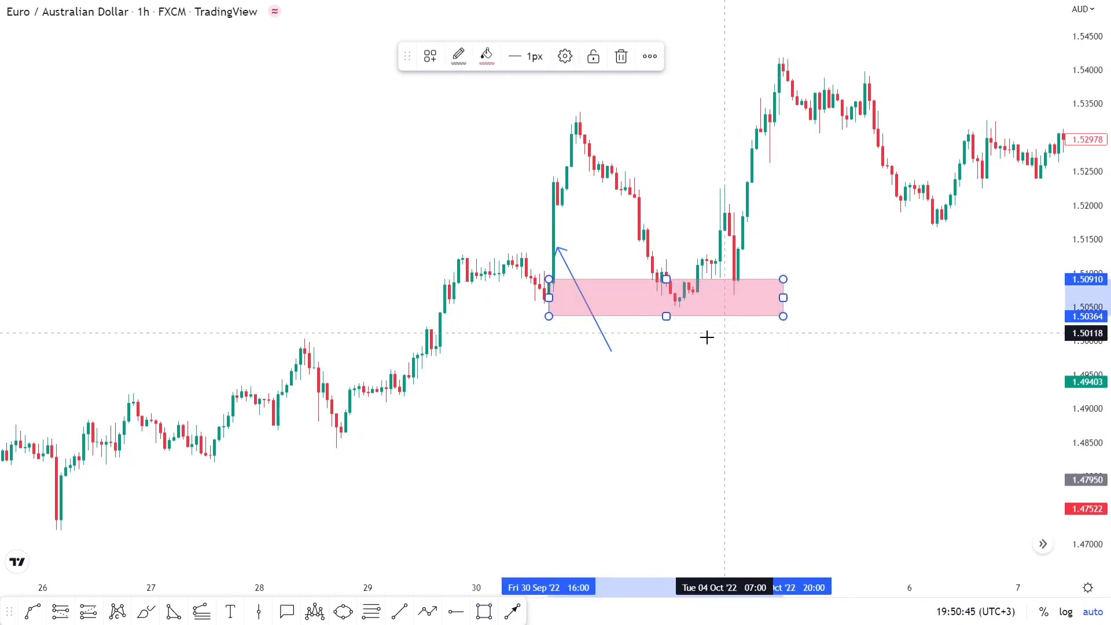
click(611, 350)
key(Delete)
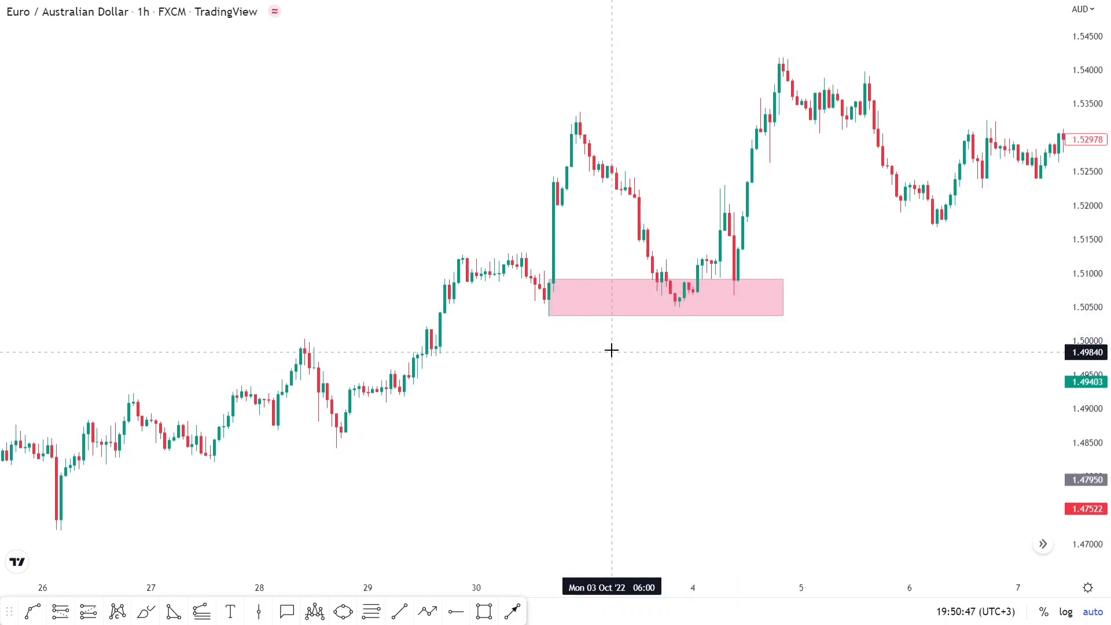
Draw a rectangle around the price reaction from 3 October 17:00 at 1.51046 to 4 October 01:00 at 1.50561, and delete the larger demand zone.
scroll(675, 357, up, 2)
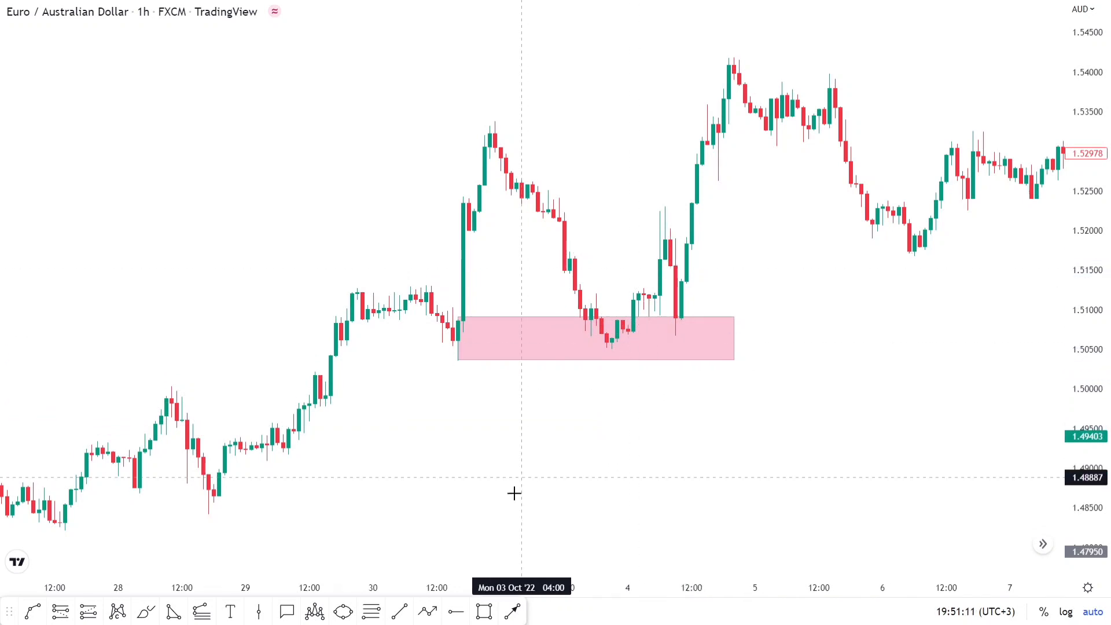
click(484, 611)
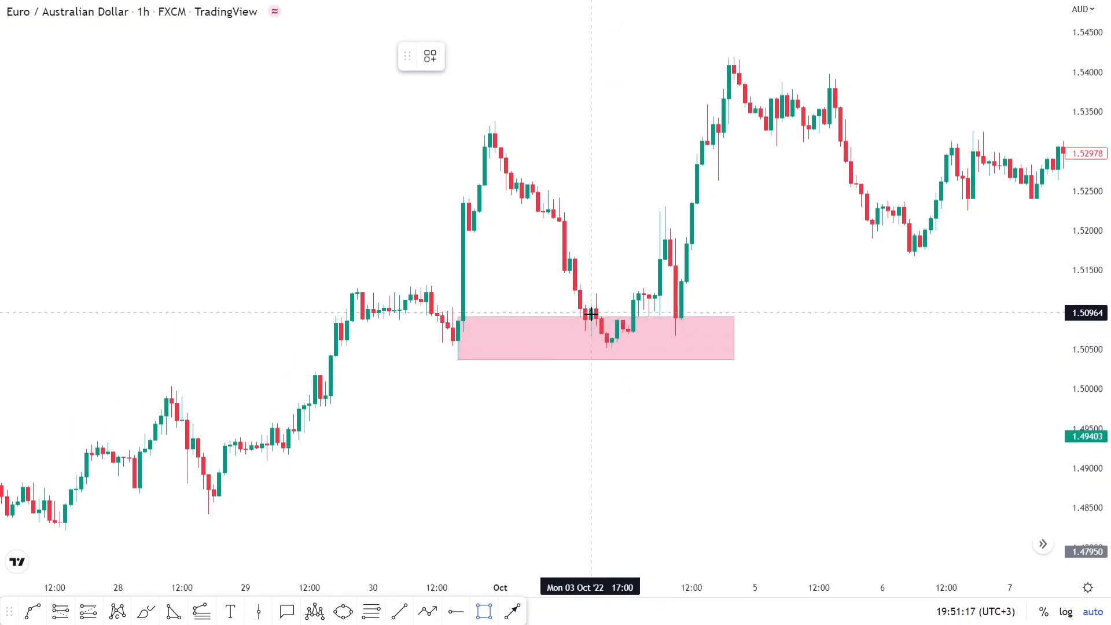
mouse_move(590, 318)
mouse_down()
mouse_move(595, 337)
mouse_move(633, 345)
mouse_up()
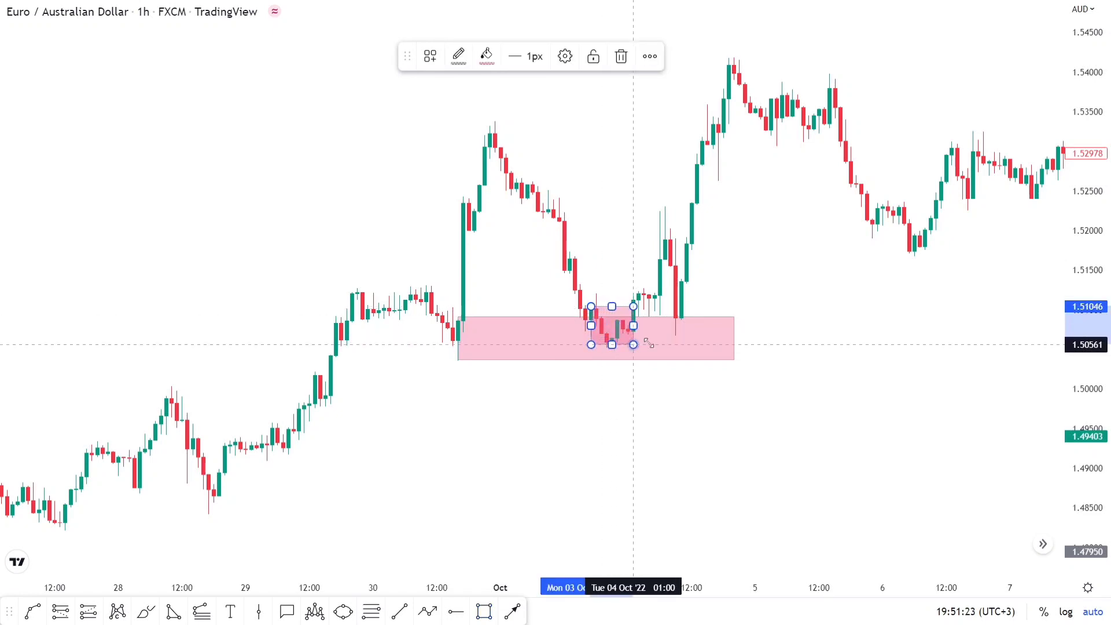
click(734, 317)
key(Delete)
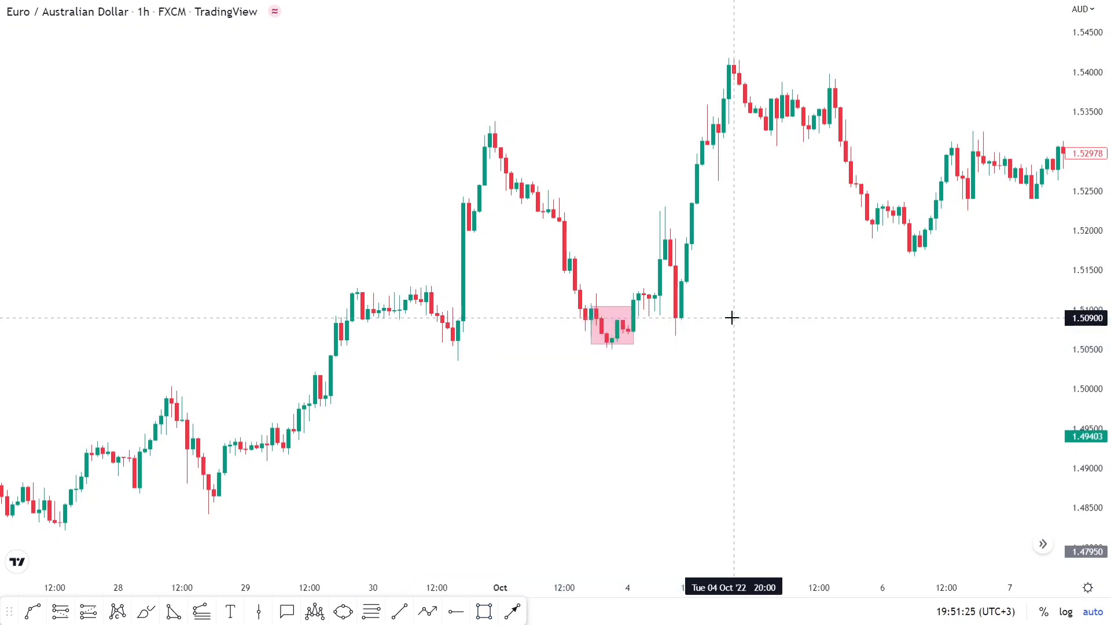
Draw an arrow from 4 October 08:00 at 1.50415 to the 01:00 breakout candle, and delete it.
click(513, 614)
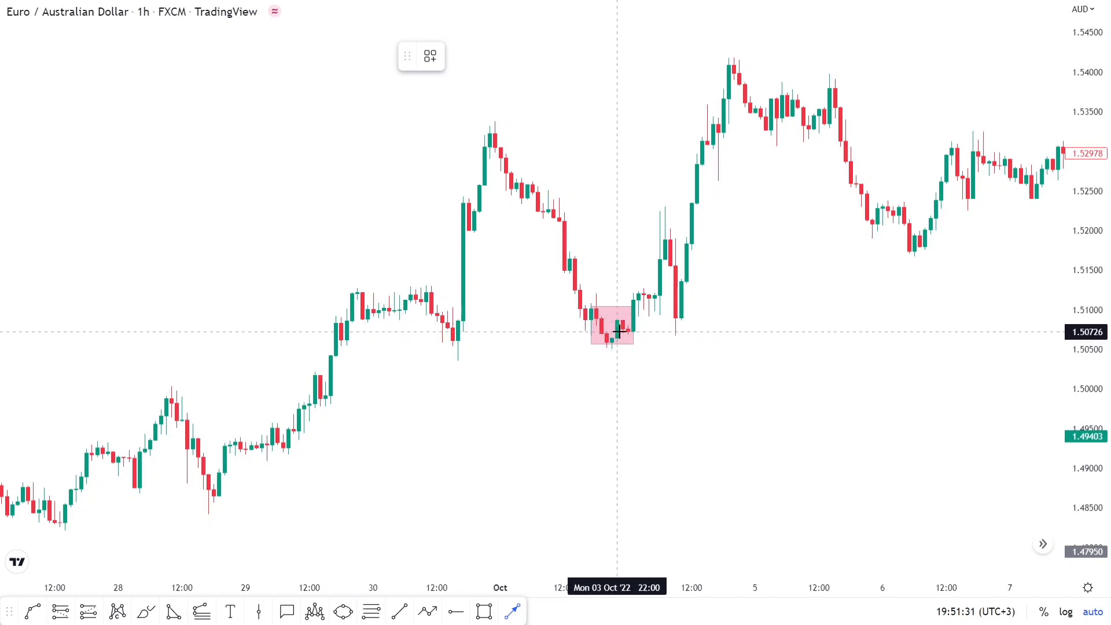
click(670, 355)
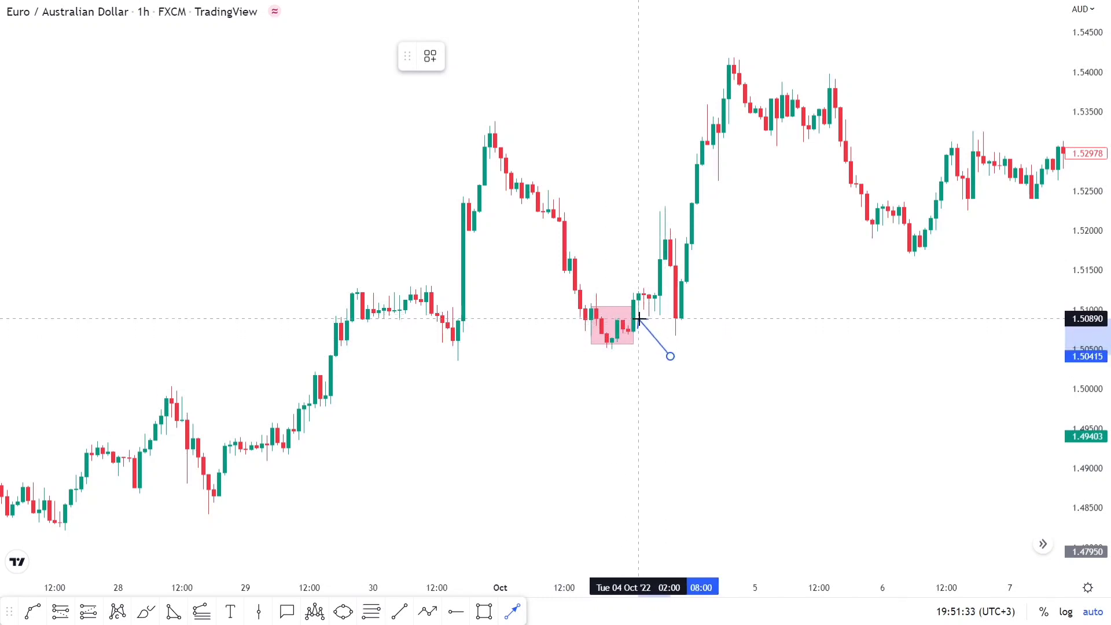
click(634, 316)
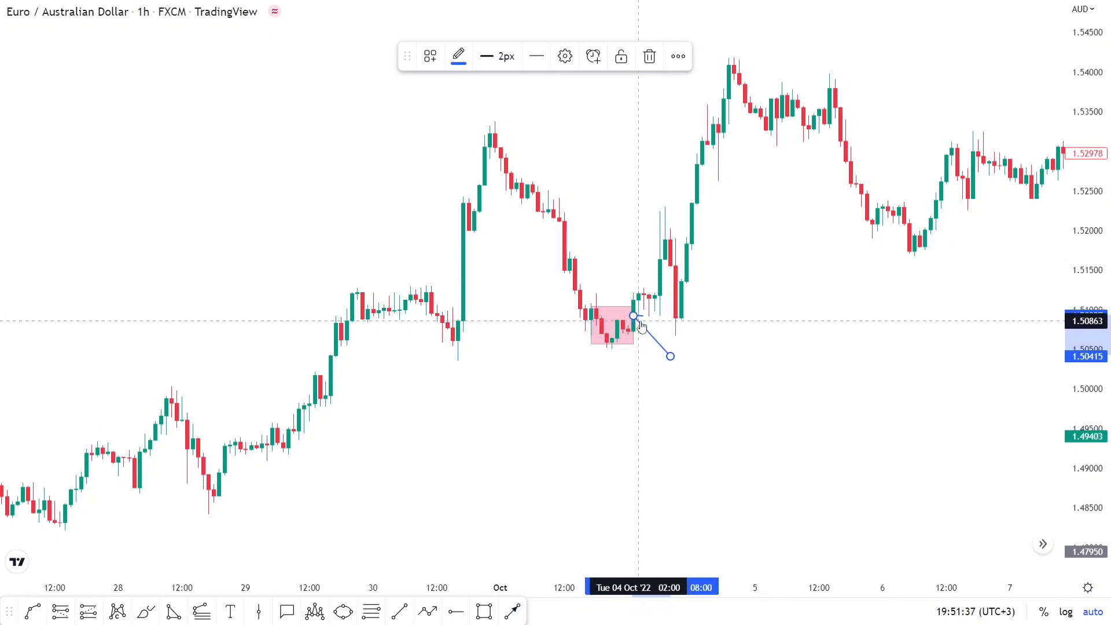
key(Delete)
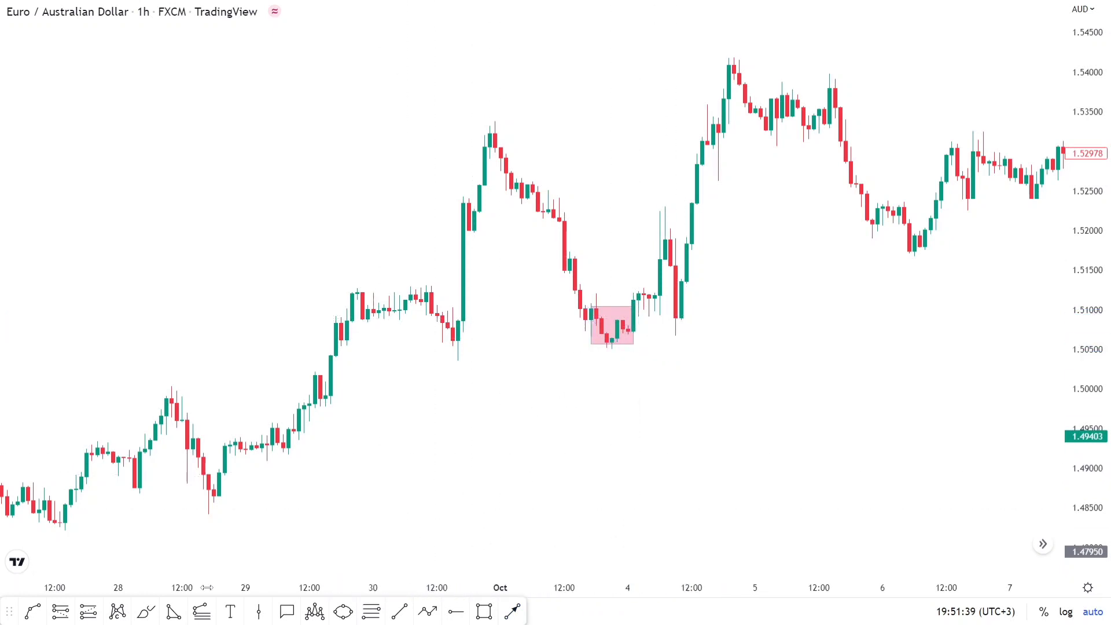
Place a long position on 4 October 01:00 with entry 1.51128, stop 1.50497 and target 1.54037.
click(88, 612)
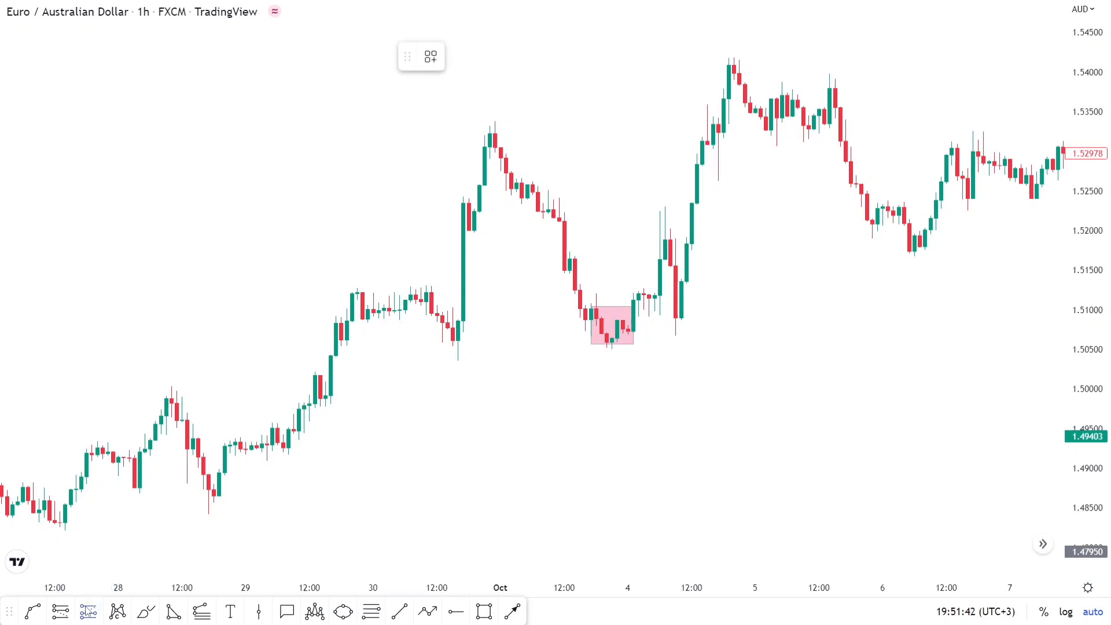
click(634, 300)
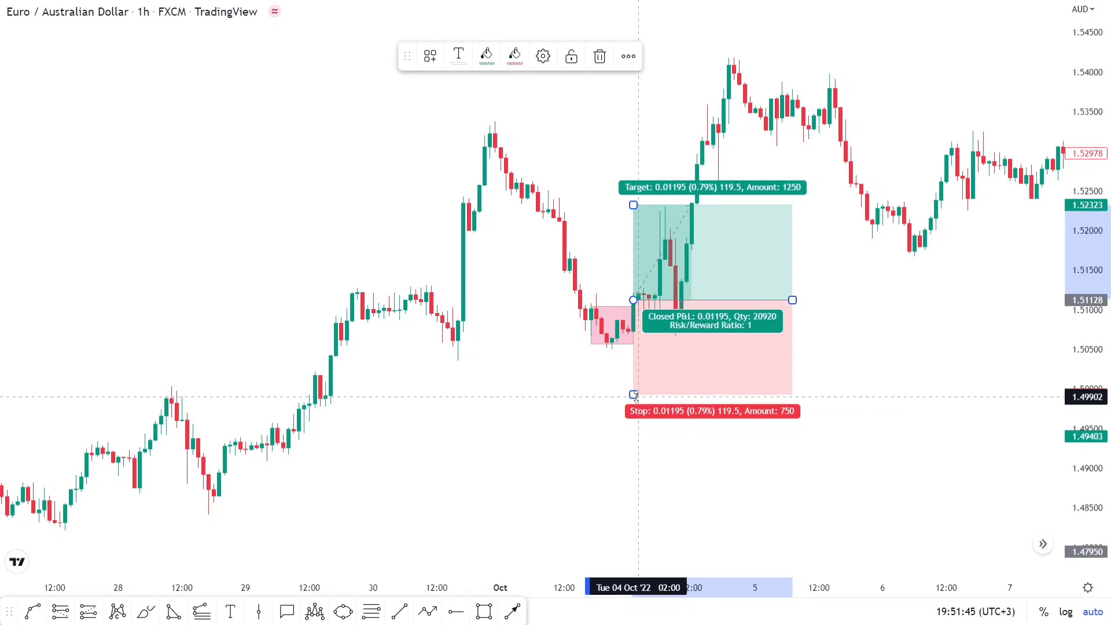
mouse_move(635, 395)
mouse_down()
mouse_move(644, 336)
mouse_move(644, 349)
mouse_up()
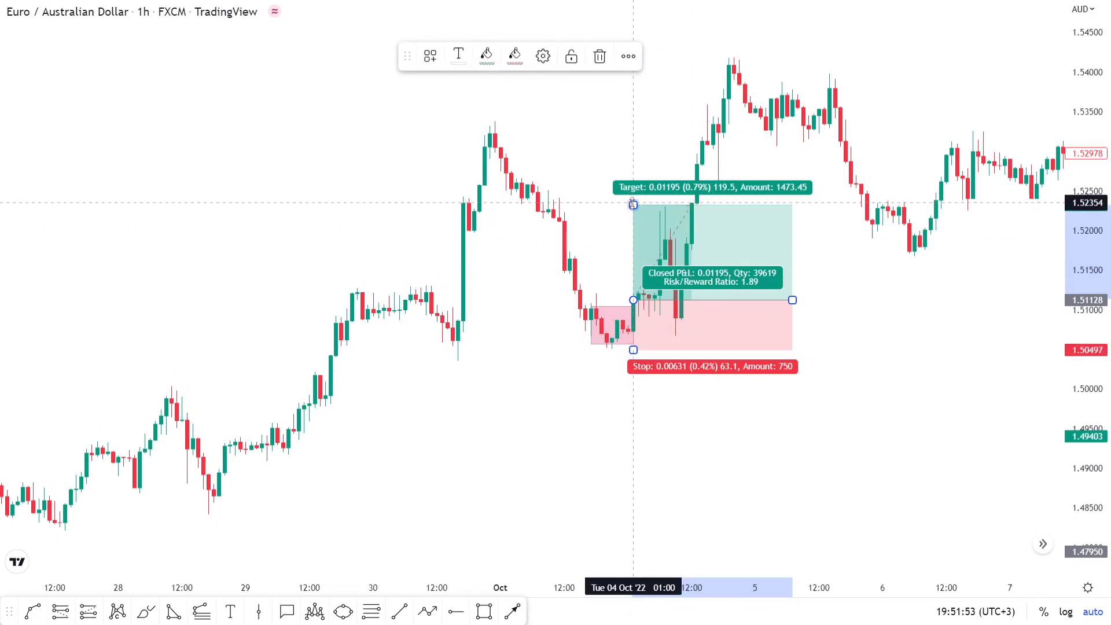
drag(633, 204, 644, 69)
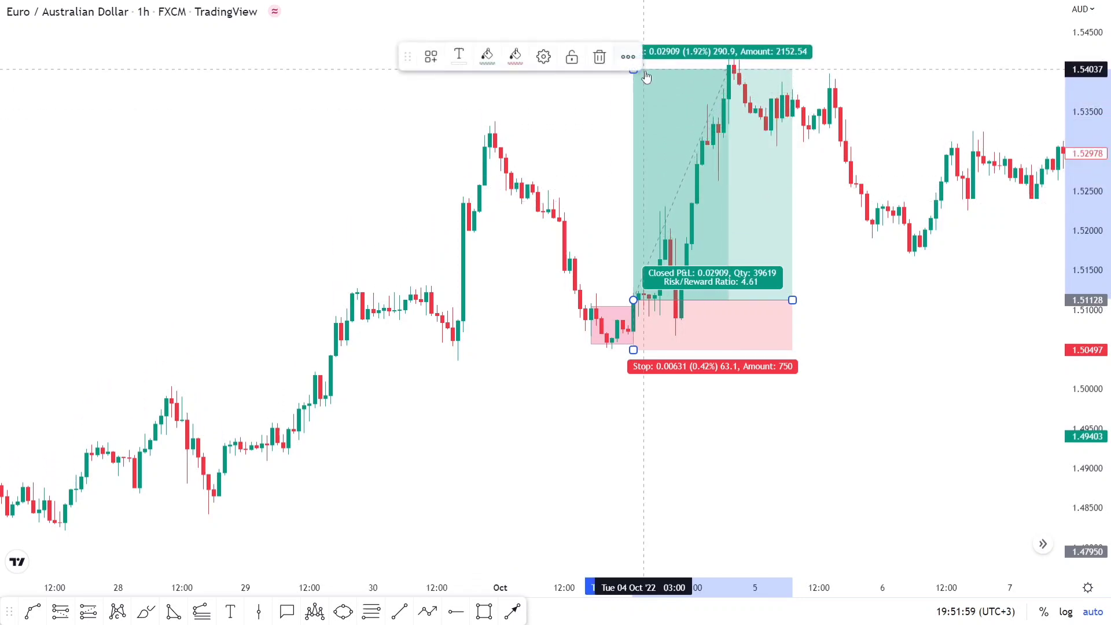
click(598, 144)
mouse_move(675, 168)
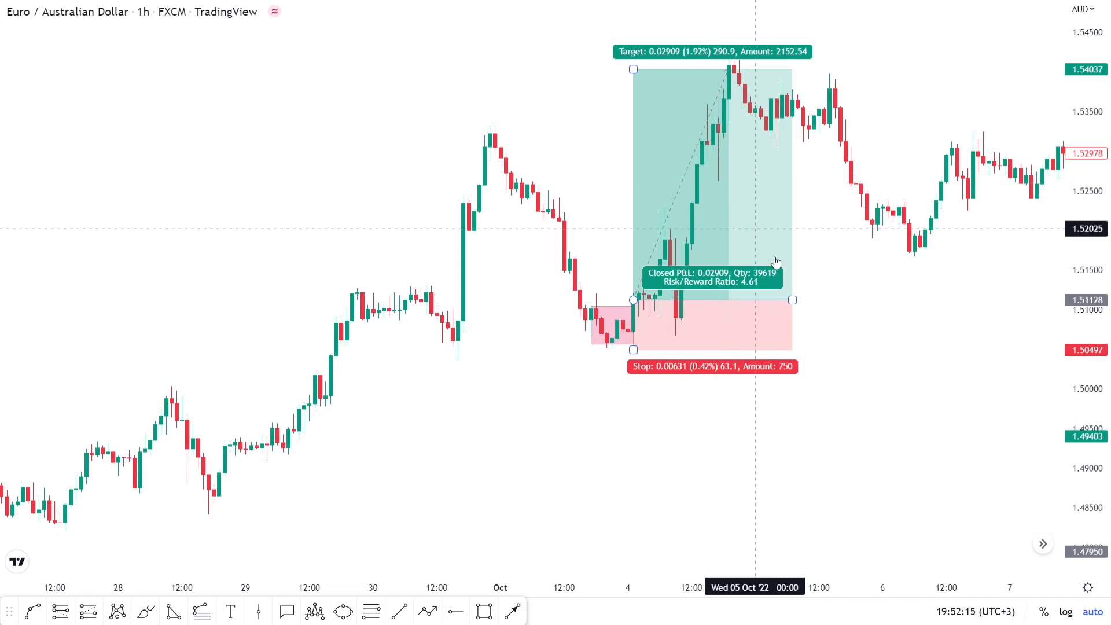
click(828, 411)
scroll(828, 414, down, 3)
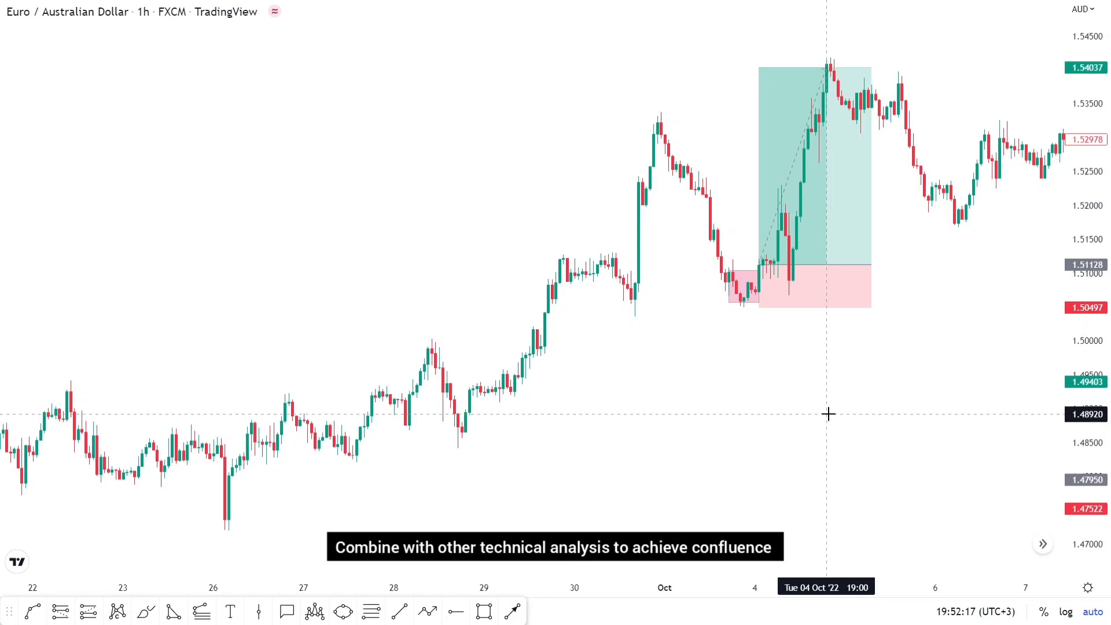
scroll(828, 413, down, 1)
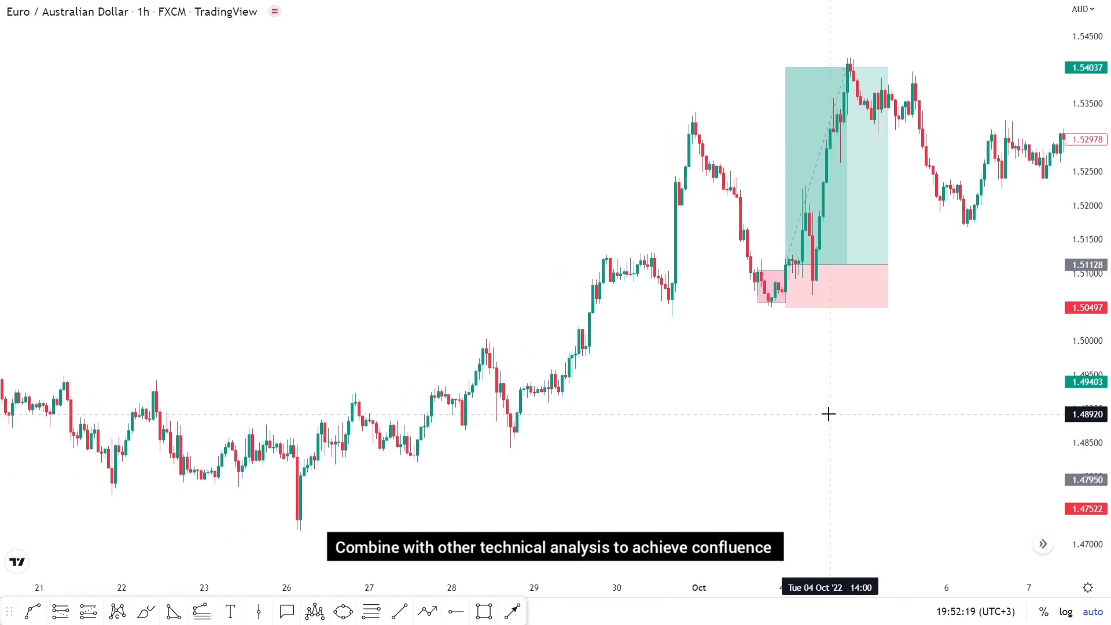